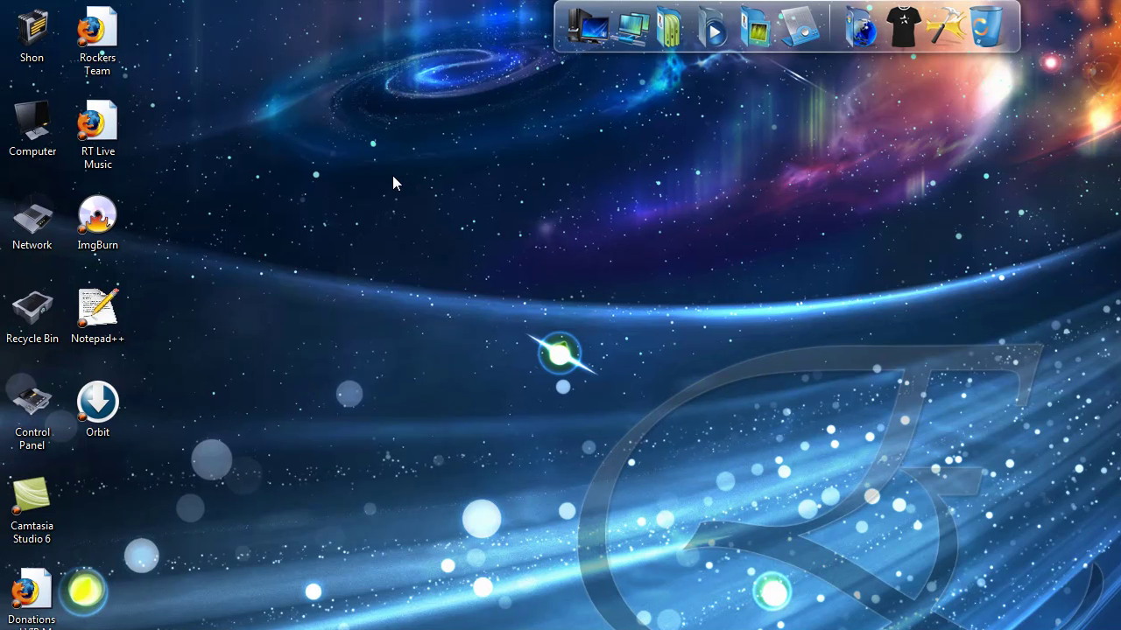
pyautogui.moveTo(309, 160); pyautogui.dragTo(804, 434)
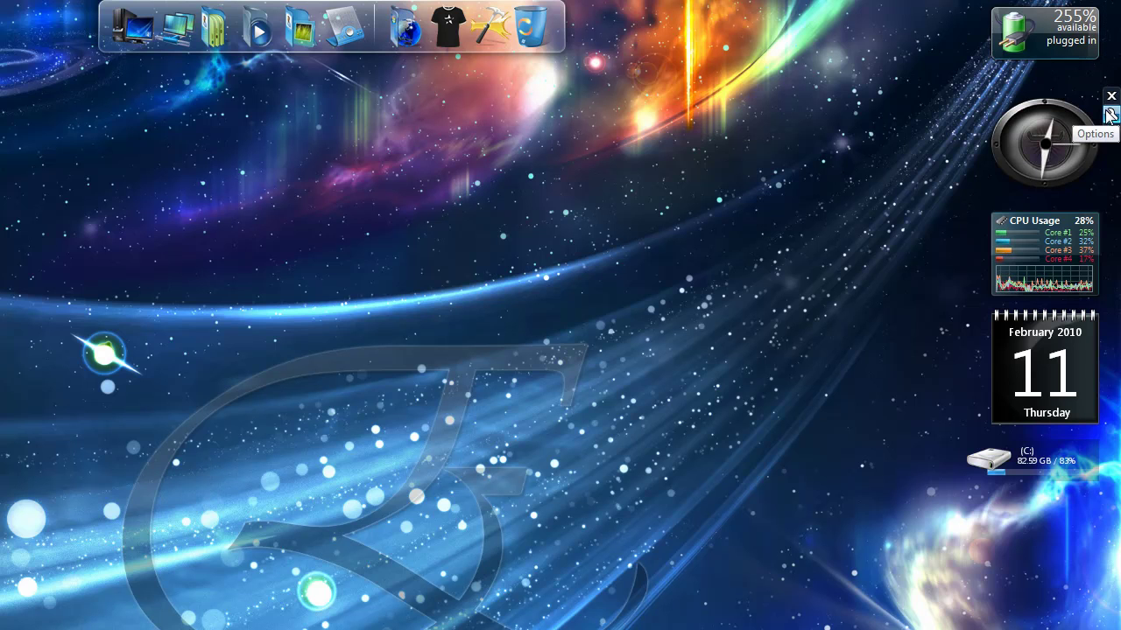
# - Look through the clock gadget's face designs from 1 to 9 and leave its options without applying one
pyautogui.click(1111, 108)
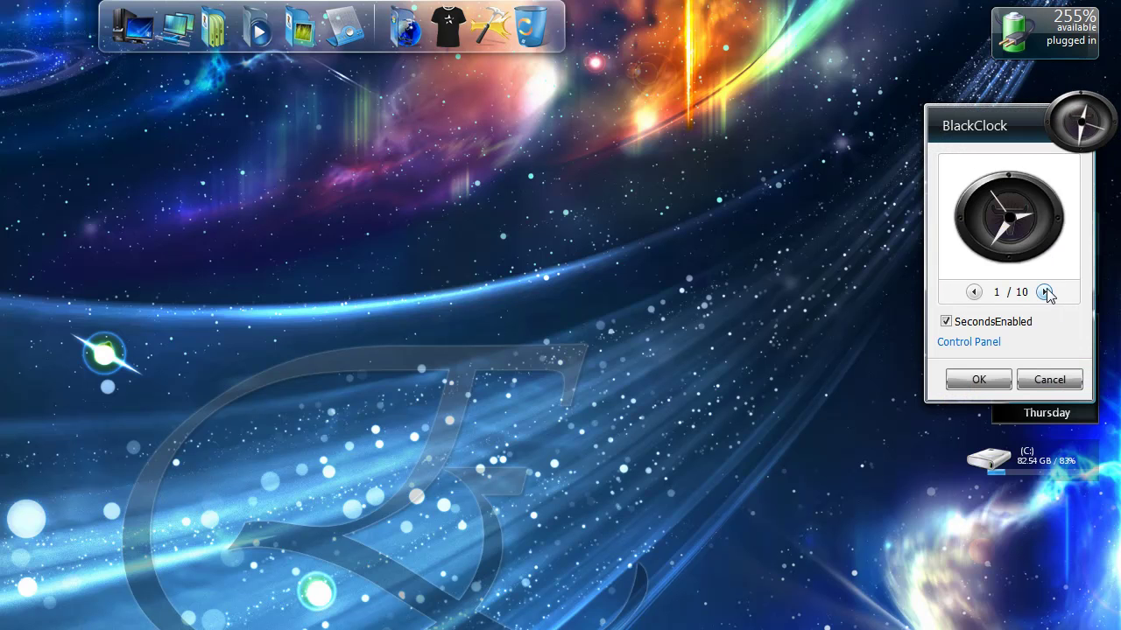
pyautogui.click(1046, 292)
pyautogui.click(1046, 292)
pyautogui.click(1046, 292)
pyautogui.click(1046, 293)
pyautogui.click(1046, 293)
pyautogui.click(1046, 292)
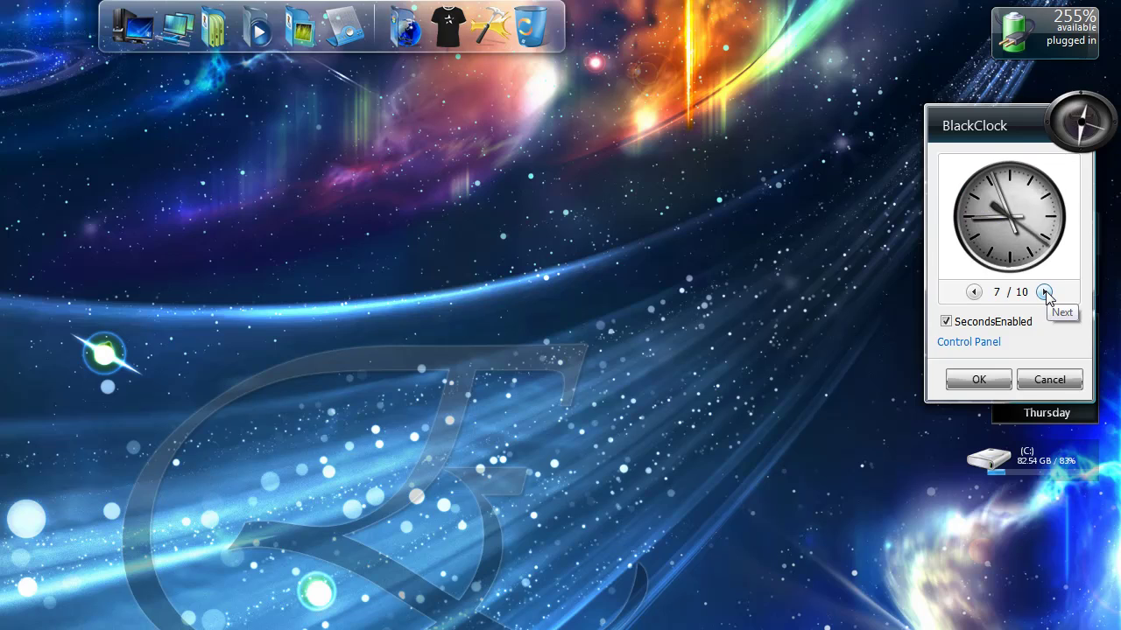
pyautogui.click(1045, 292)
pyautogui.click(1046, 292)
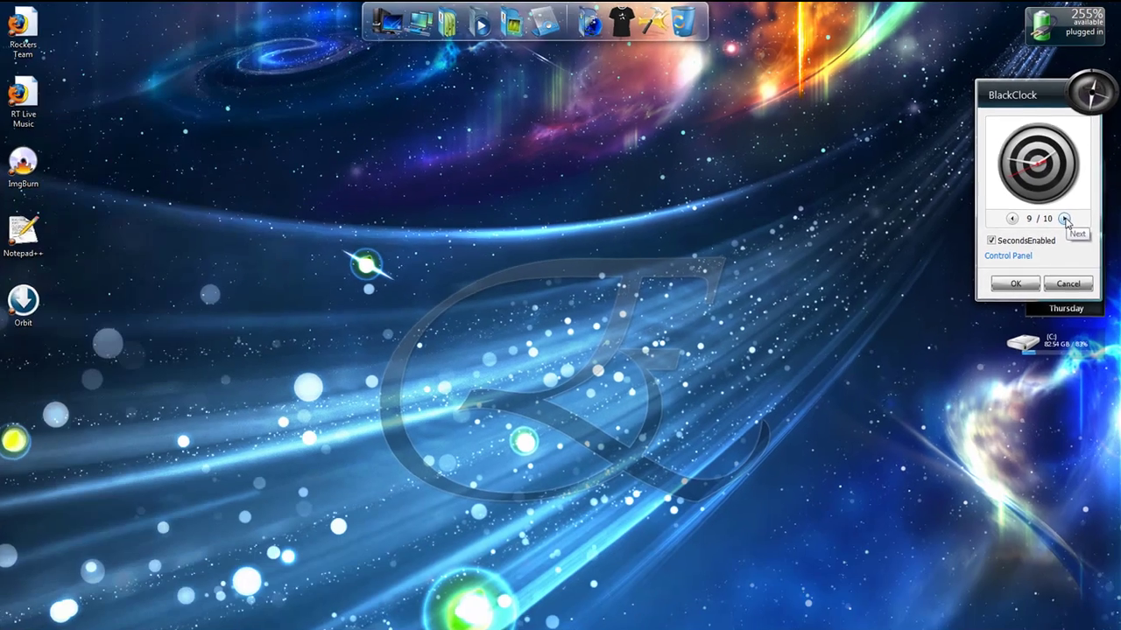
pyautogui.click(1067, 284)
# - Expand the calendar gadget to look at its month view and return it to the small size
pyautogui.moveTo(1039, 183)
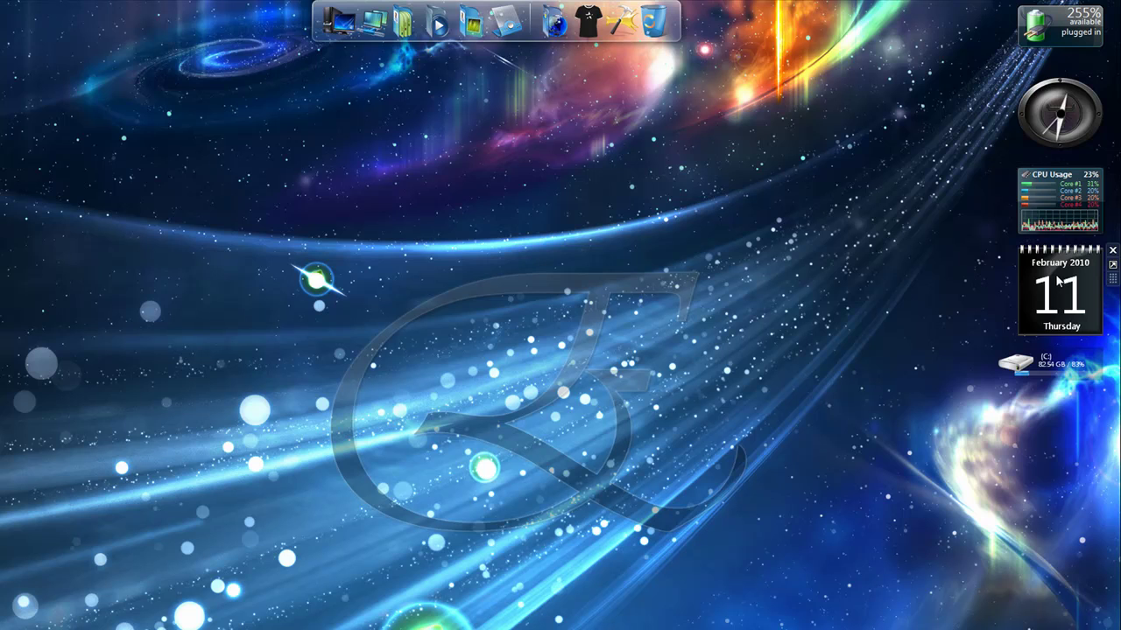
pyautogui.click(1112, 264)
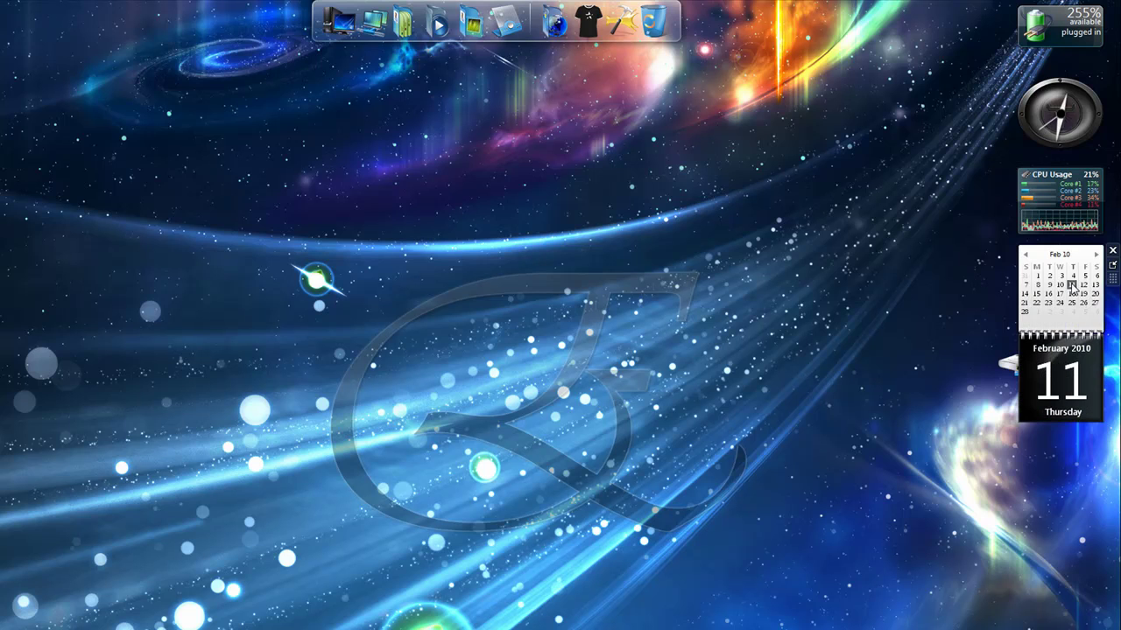
pyautogui.click(1110, 265)
# - Look through all 11 pages of the desktop gadget gallery and close the gallery
pyautogui.rightClick(495, 220)
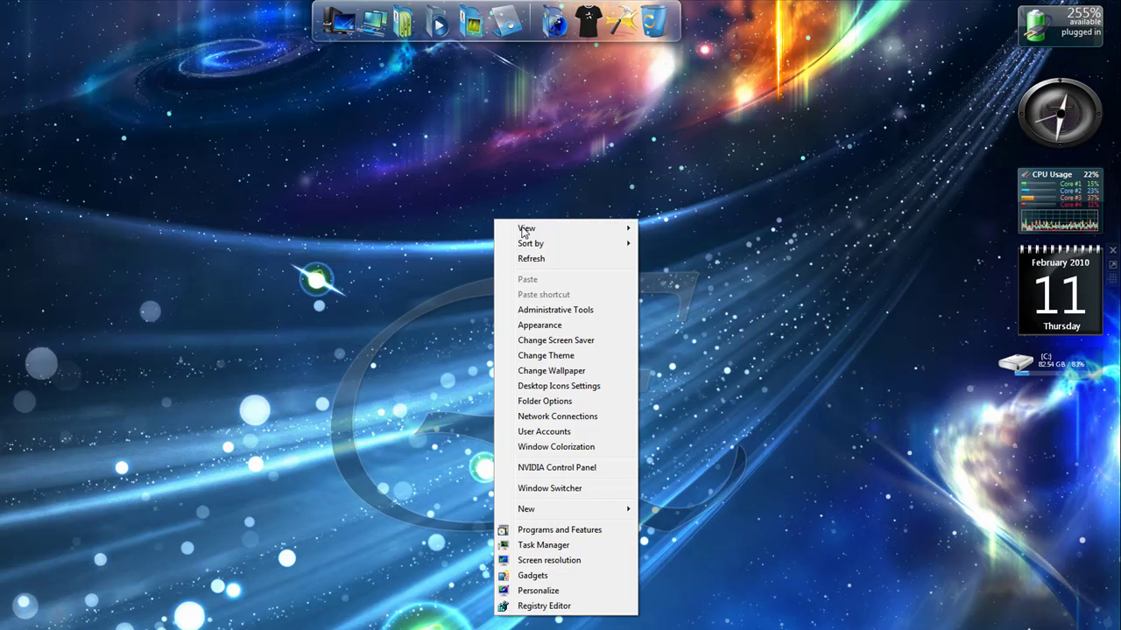
pyautogui.click(545, 575)
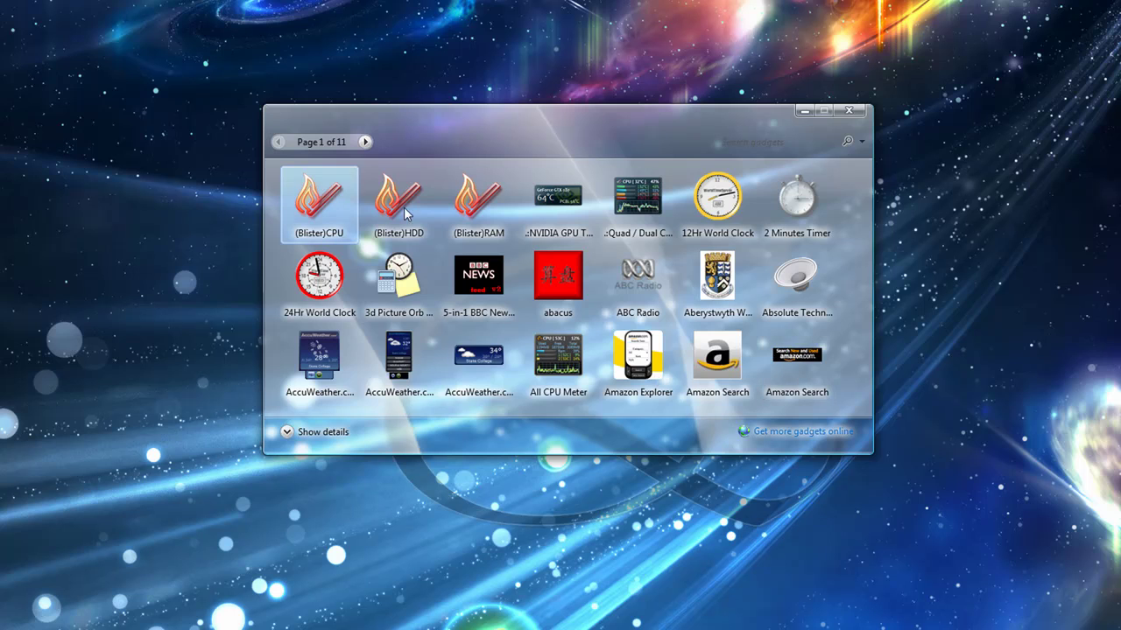
pyautogui.click(366, 145)
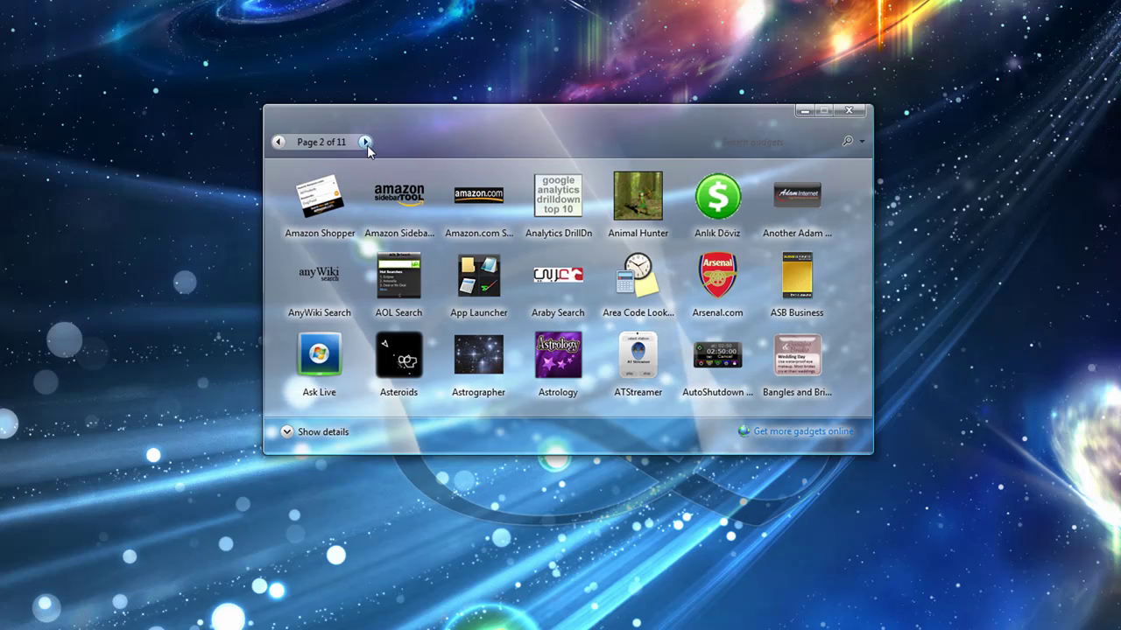
pyautogui.click(366, 145)
pyautogui.click(366, 143)
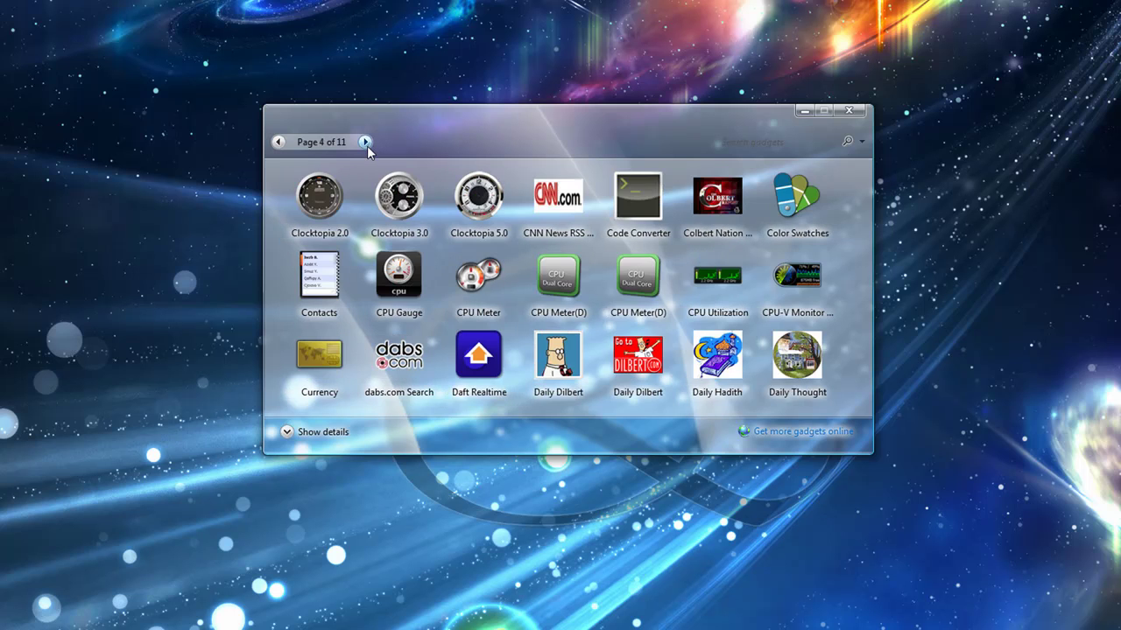
pyautogui.click(366, 143)
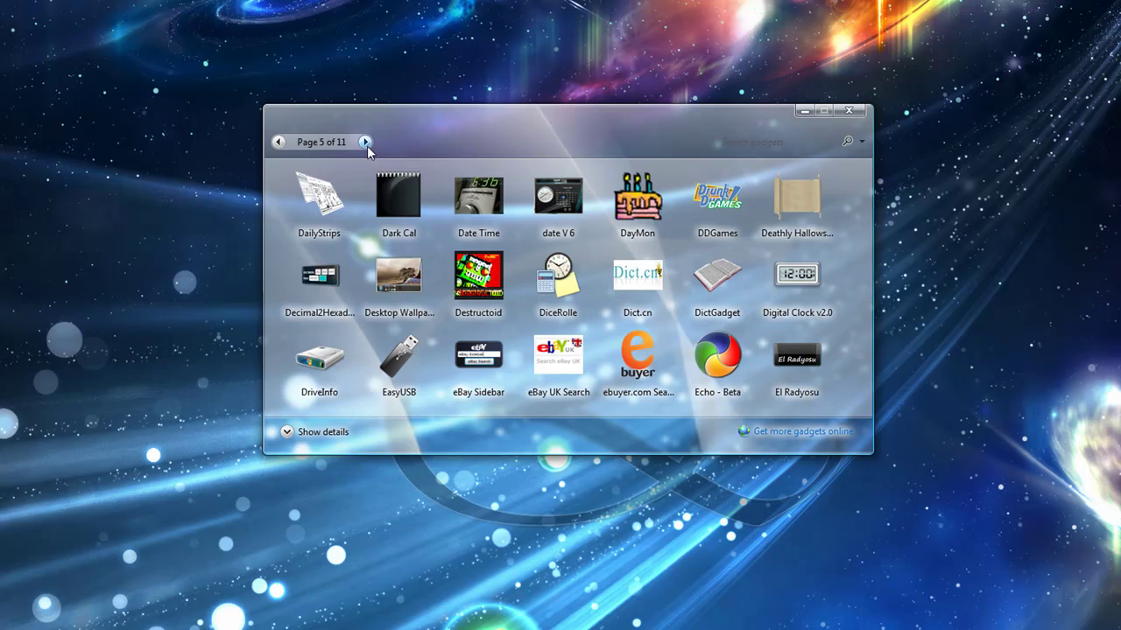
pyautogui.click(366, 144)
pyautogui.click(366, 143)
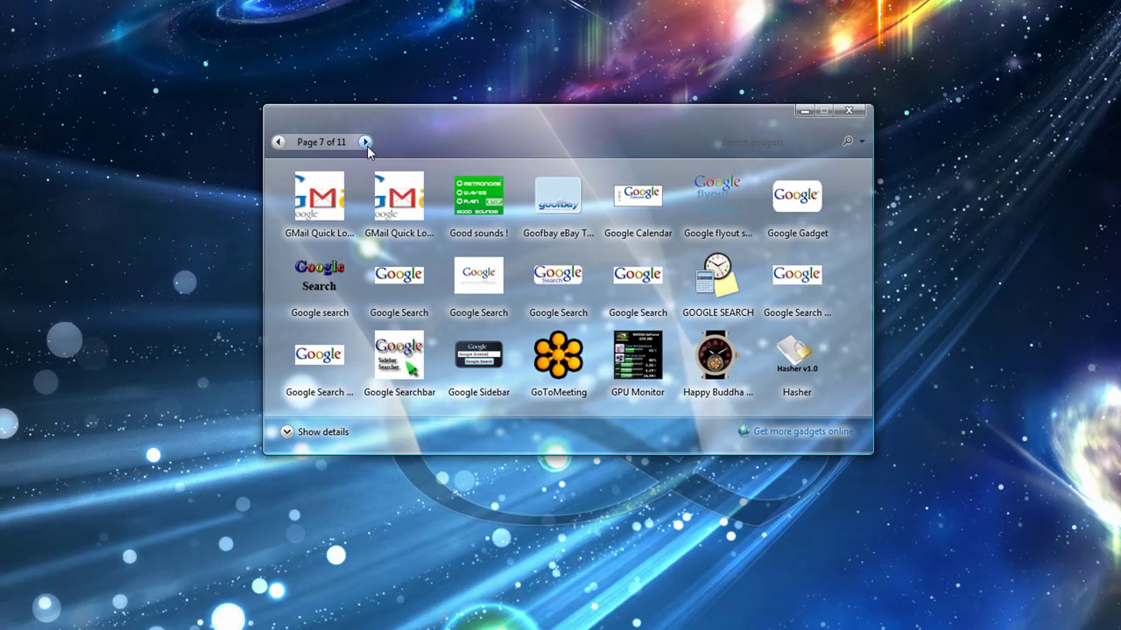
pyautogui.click(366, 144)
pyautogui.click(366, 144)
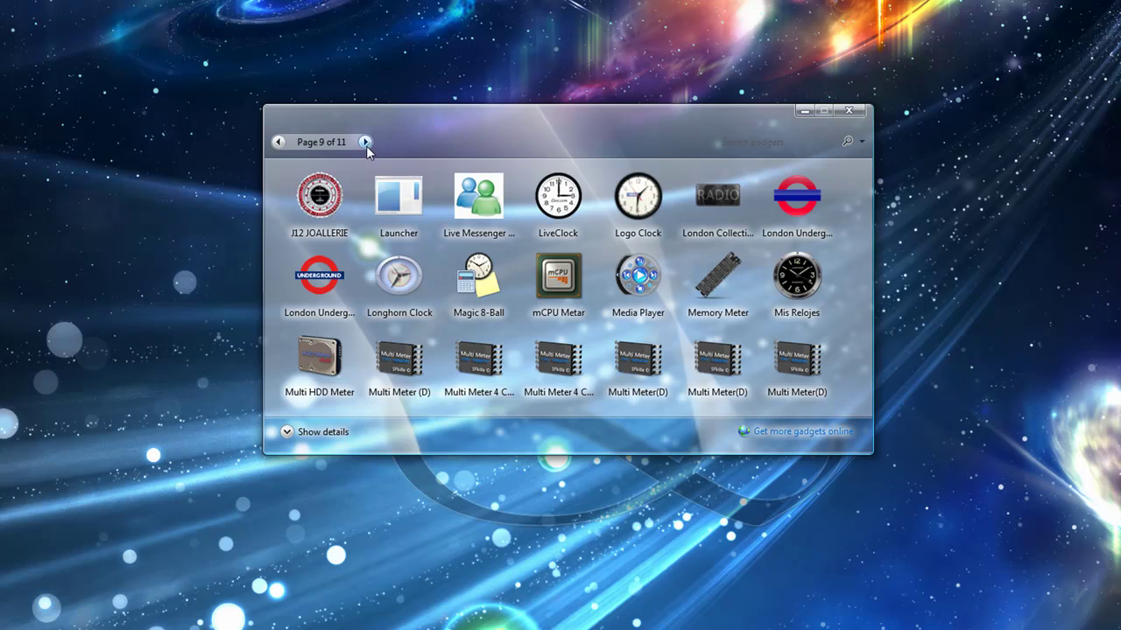
pyautogui.click(366, 143)
pyautogui.click(366, 142)
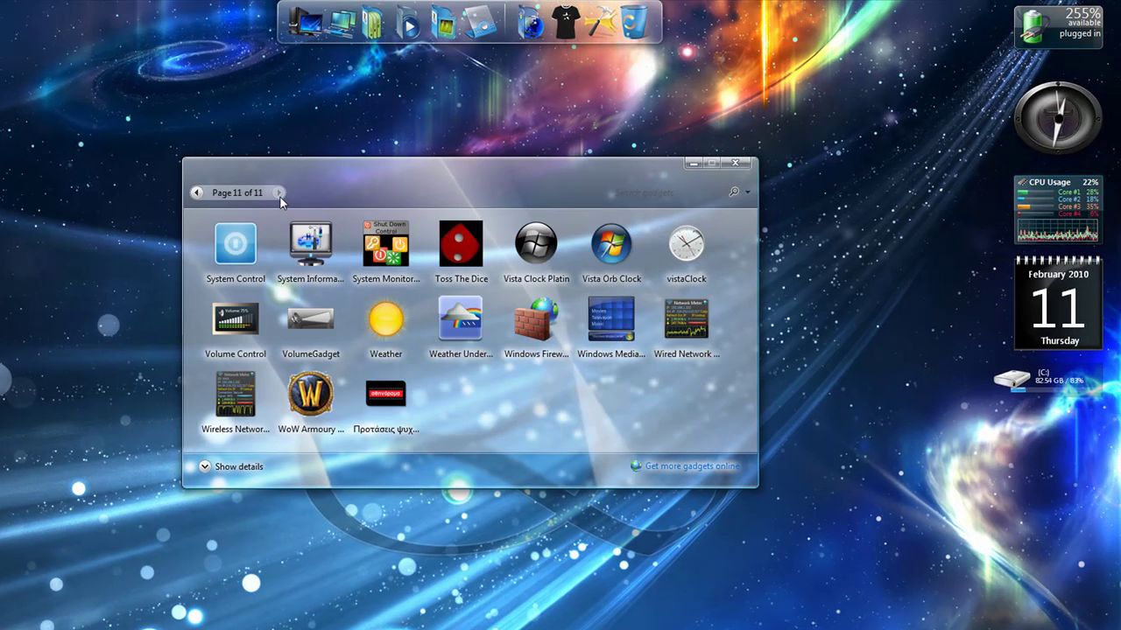
pyautogui.click(736, 167)
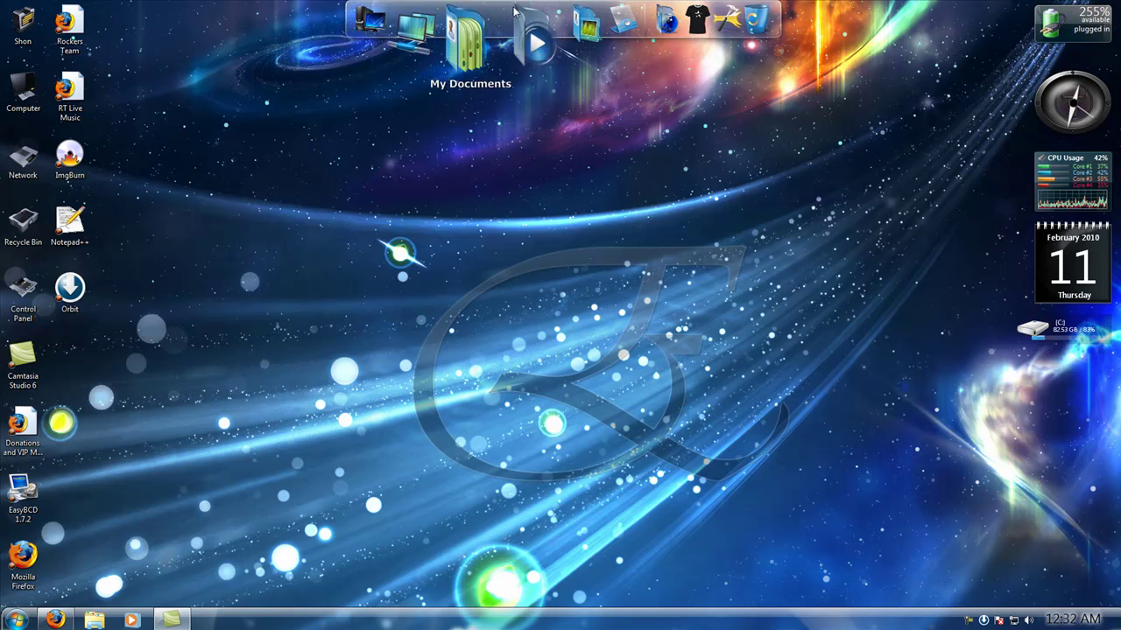
# - Look through the dock's General, Icons, Position, Style, Behavior and About settings and leave without saving
pyautogui.click(674, 19)
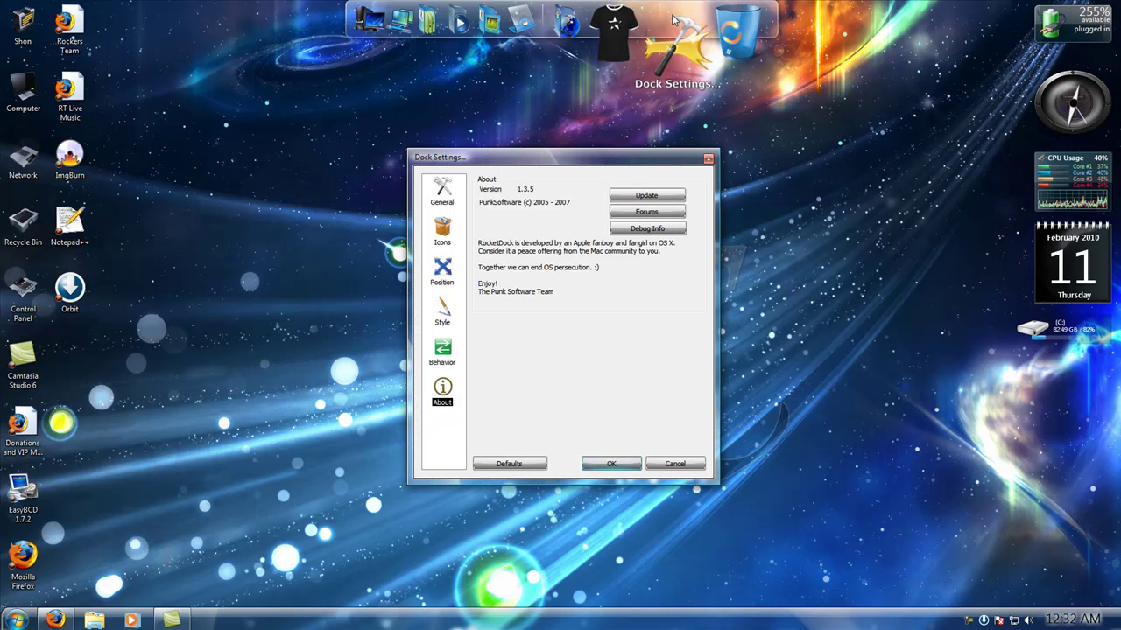
pyautogui.click(443, 191)
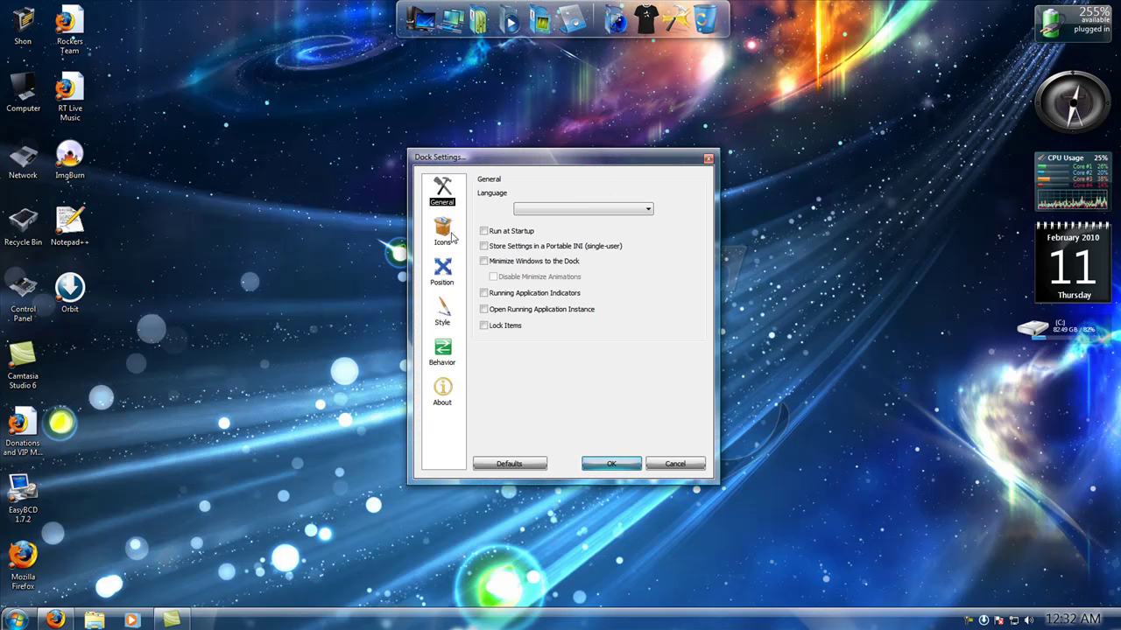
pyautogui.click(443, 234)
pyautogui.click(443, 270)
pyautogui.click(443, 326)
pyautogui.click(442, 352)
pyautogui.click(443, 392)
pyautogui.click(675, 464)
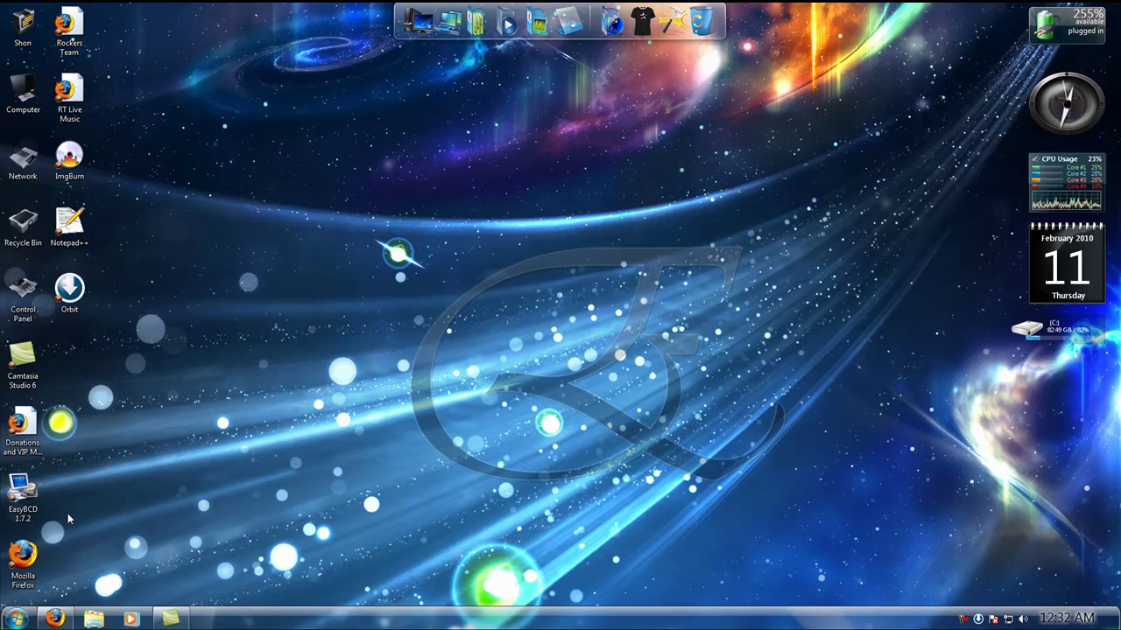
# - Open the personal user folder and look through the Documents, Music and Videos libraries and Favorites
pyautogui.click(16, 619)
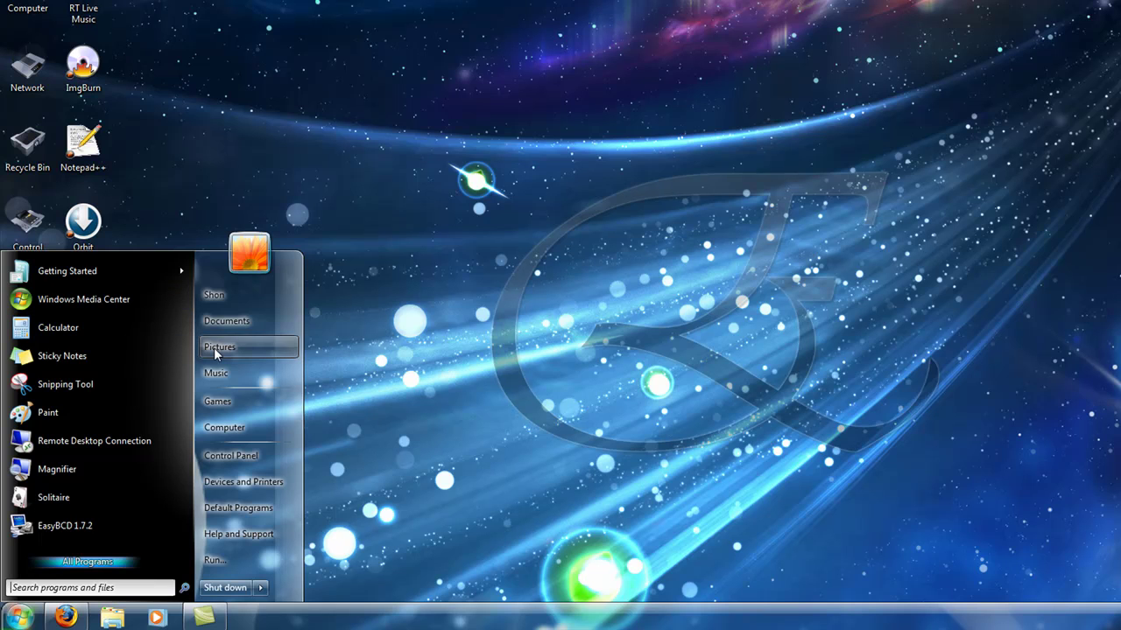
pyautogui.click(235, 298)
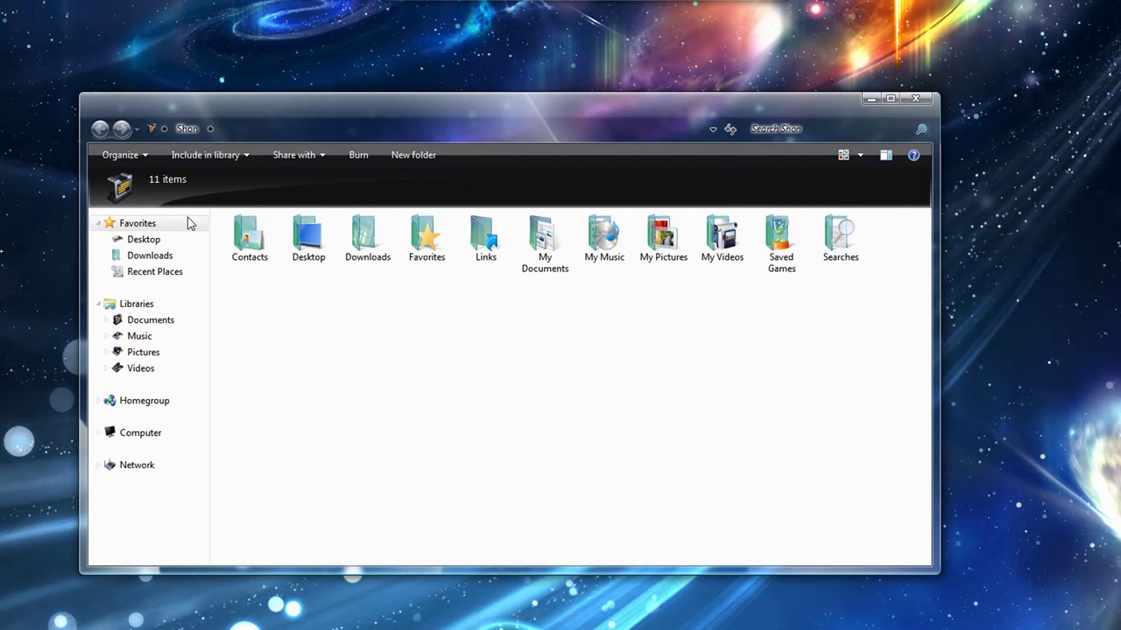
pyautogui.click(138, 336)
pyautogui.click(137, 322)
pyautogui.click(142, 336)
pyautogui.click(145, 368)
pyautogui.click(137, 222)
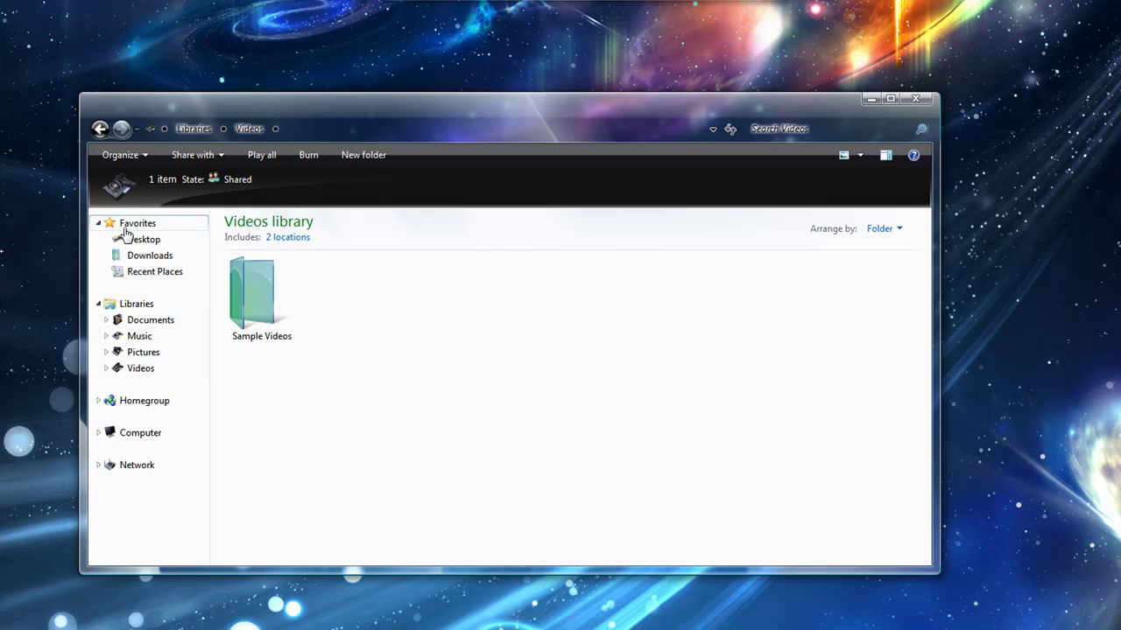
# - View the folder window's search suggestions and its address history list, and close the window
pyautogui.click(772, 130)
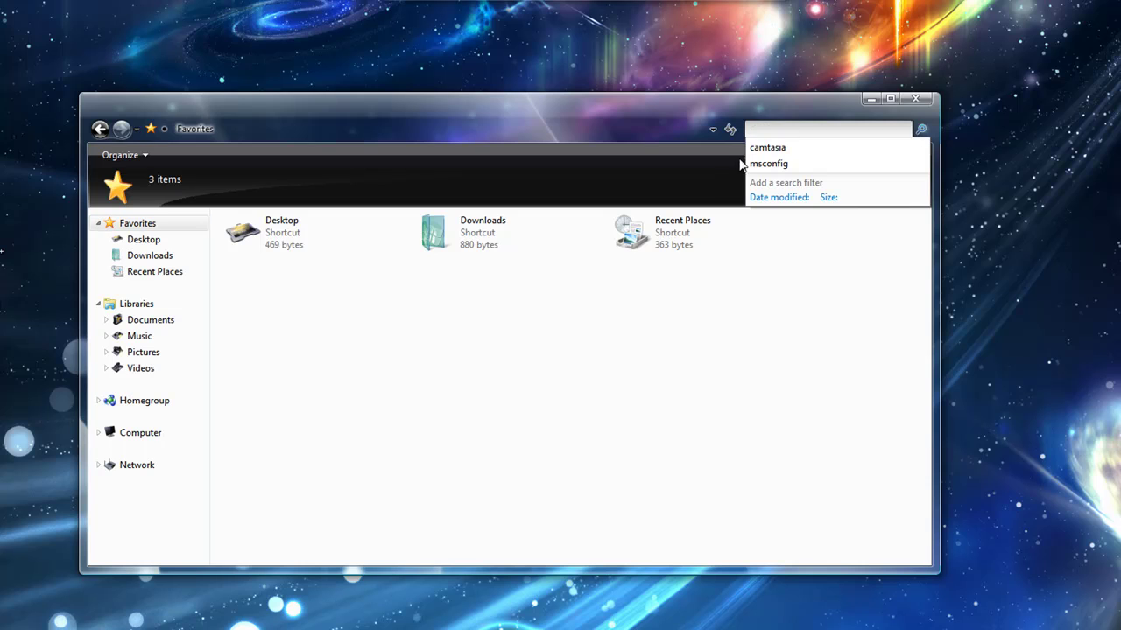
pyautogui.click(775, 106)
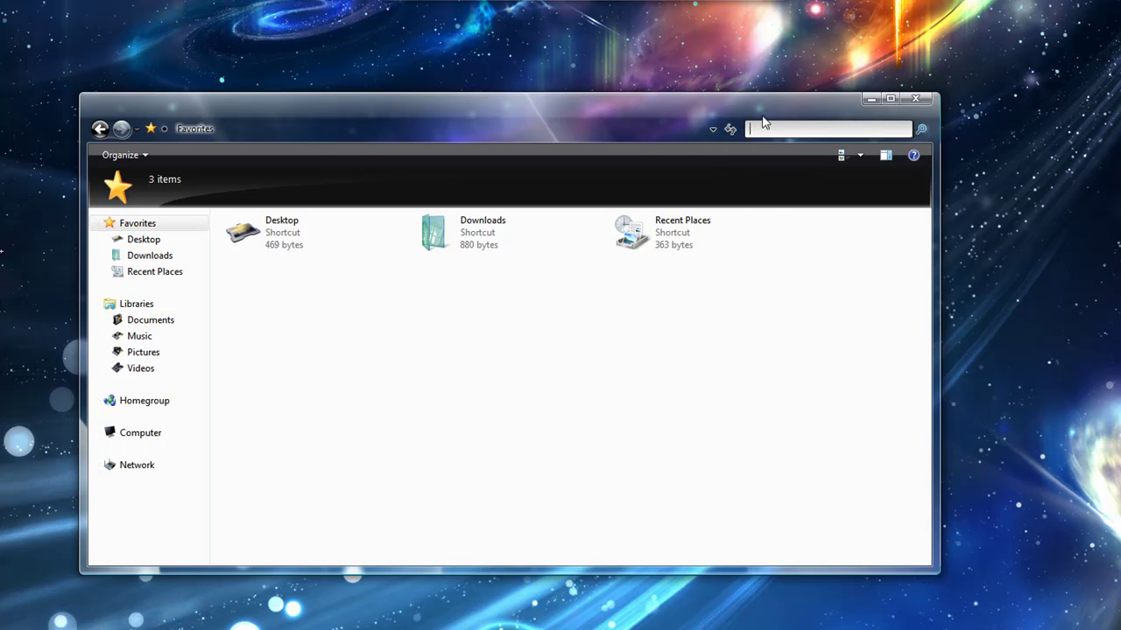
pyautogui.click(712, 131)
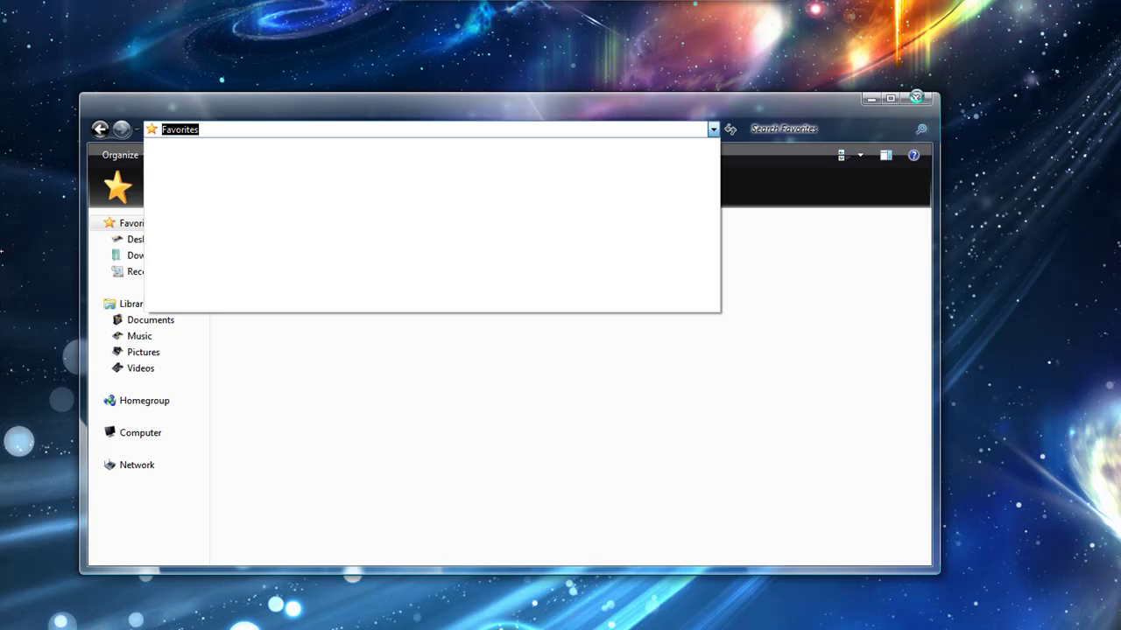
pyautogui.click(990, 86)
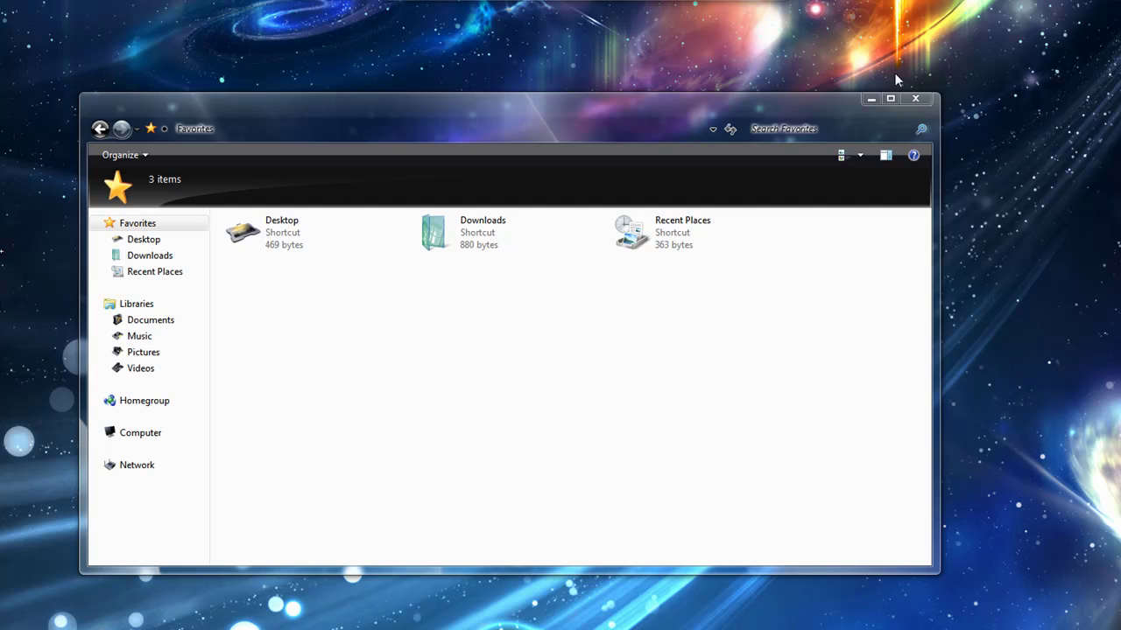
pyautogui.click(928, 102)
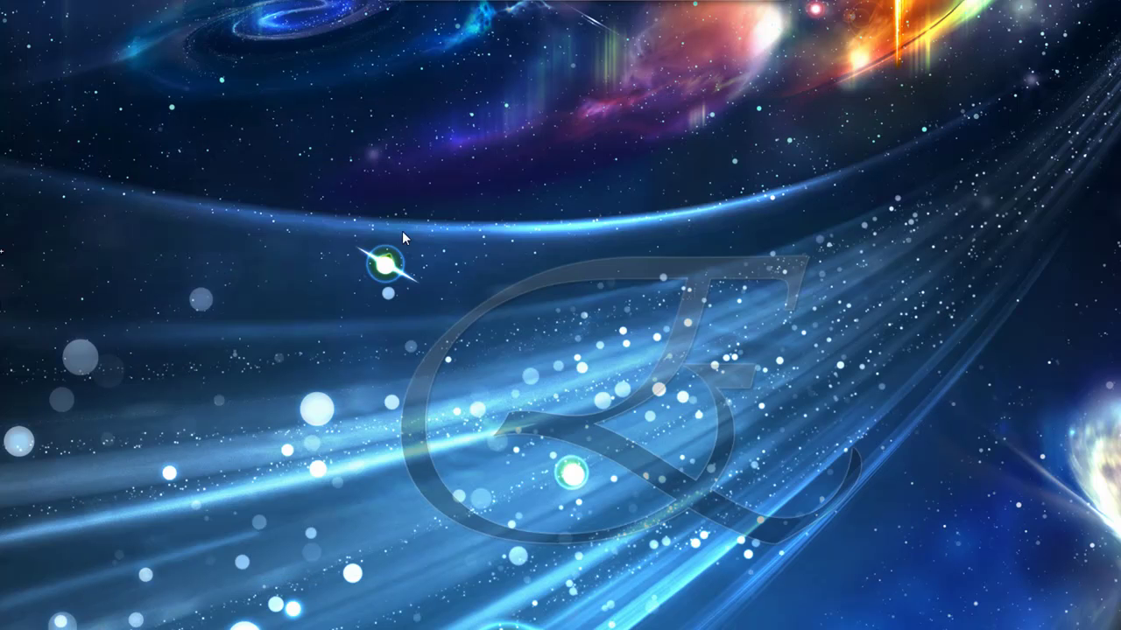
# - Open the Registry Editor from the desktop, view the HKEY_LOCAL_MACHINE key and close the editor
pyautogui.rightClick(305, 112)
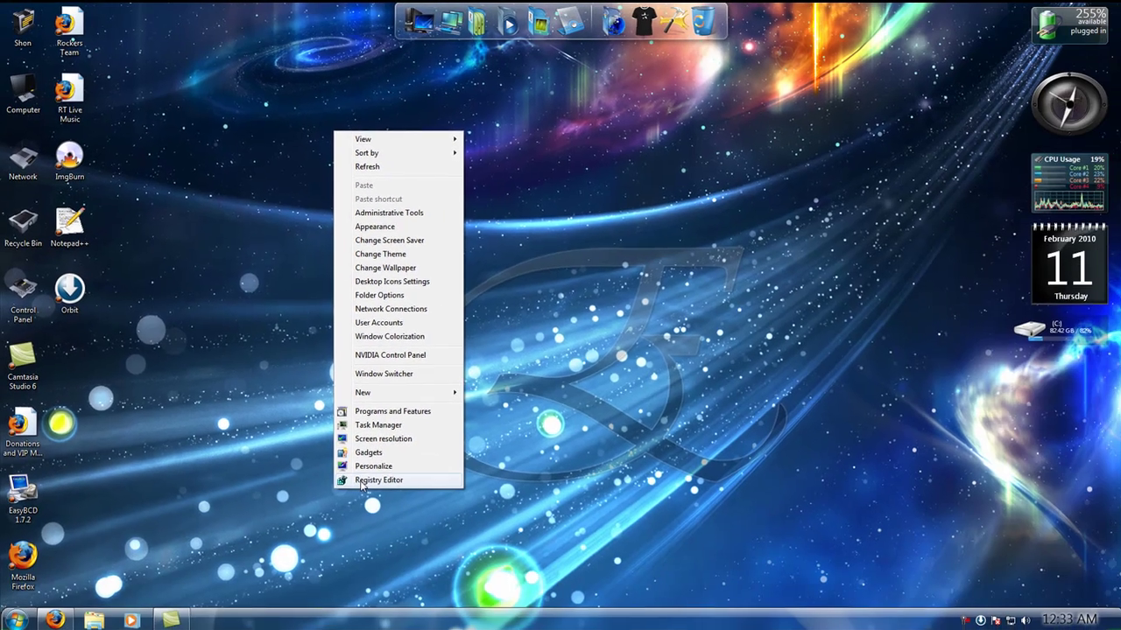
pyautogui.click(476, 604)
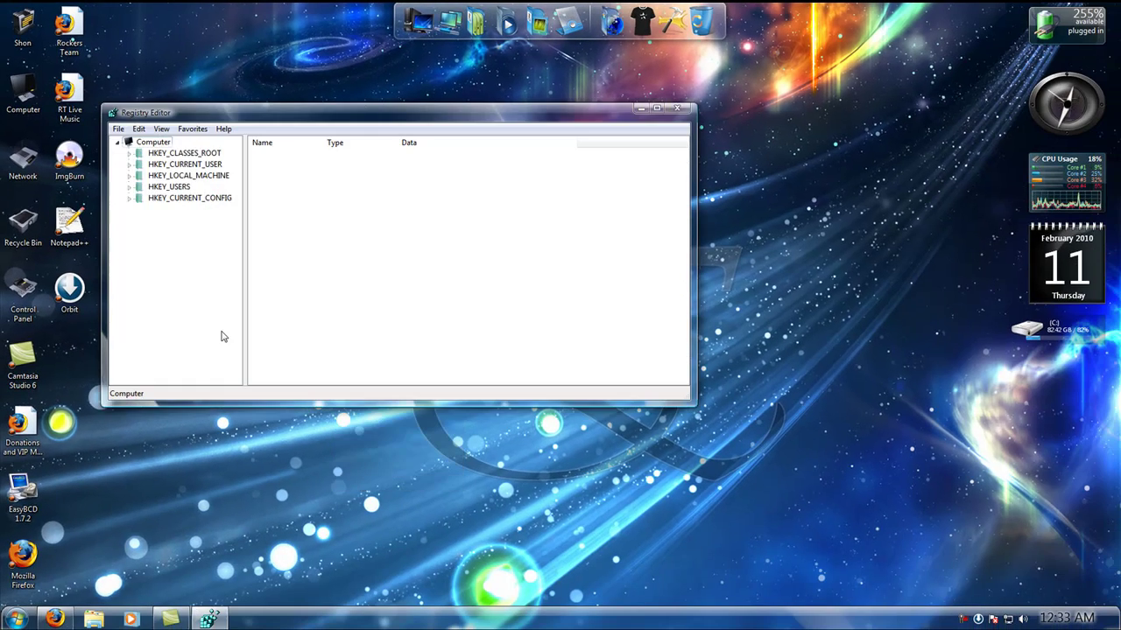
pyautogui.click(193, 175)
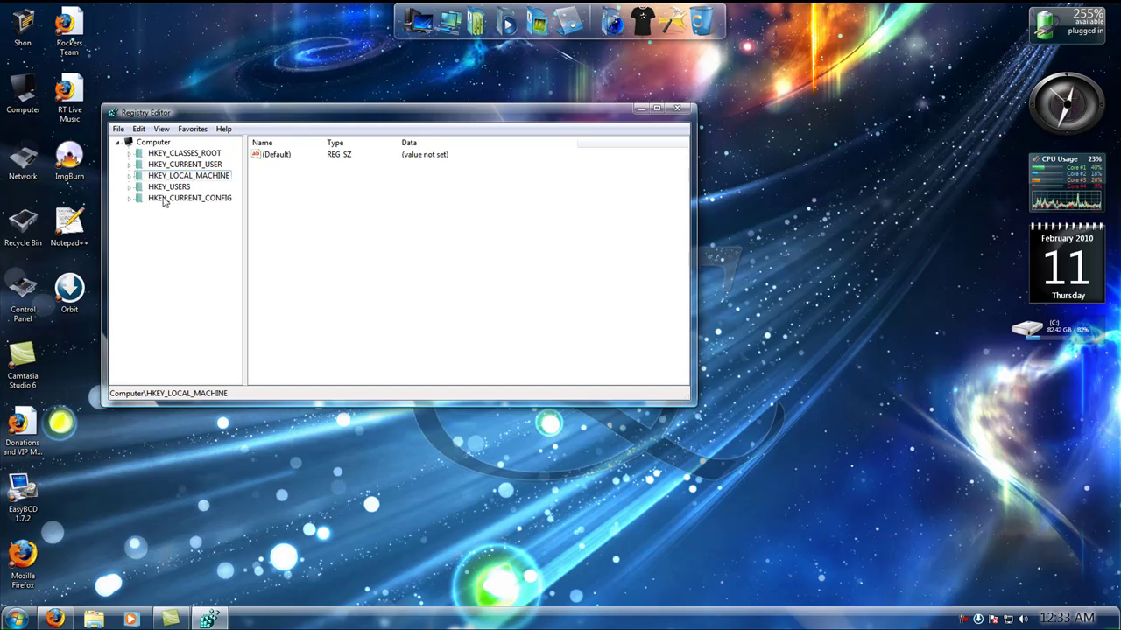
pyautogui.click(673, 108)
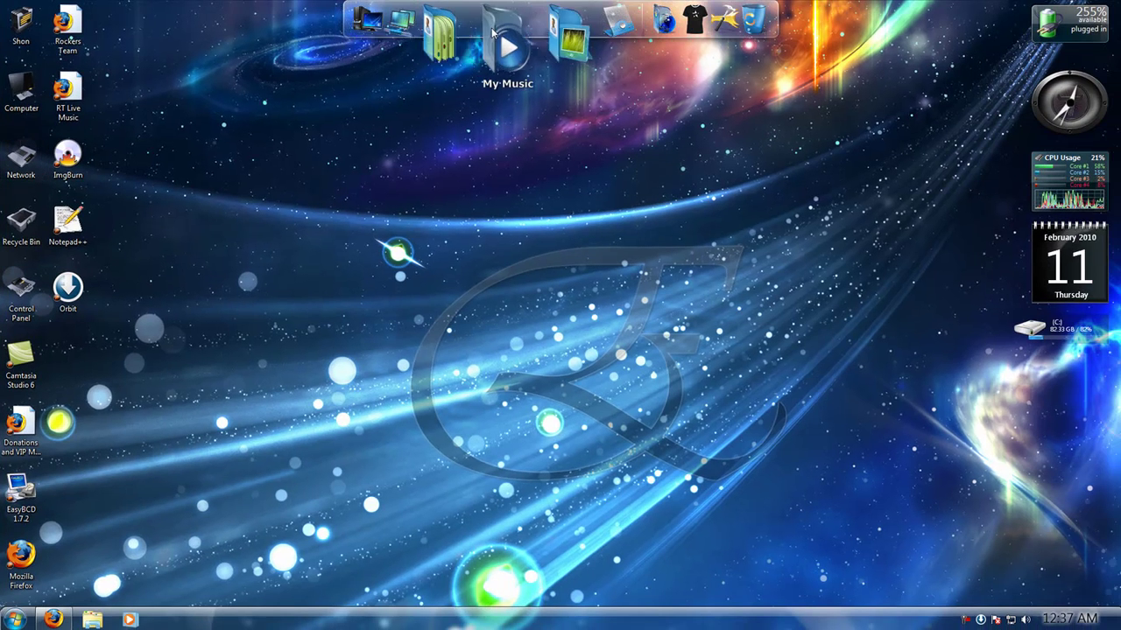
# - Open the 1920x1200_Volkswagen_BlueSport_Concept.jpg picture from the Sample Pictures folder of the Pictures library
pyautogui.click(536, 45)
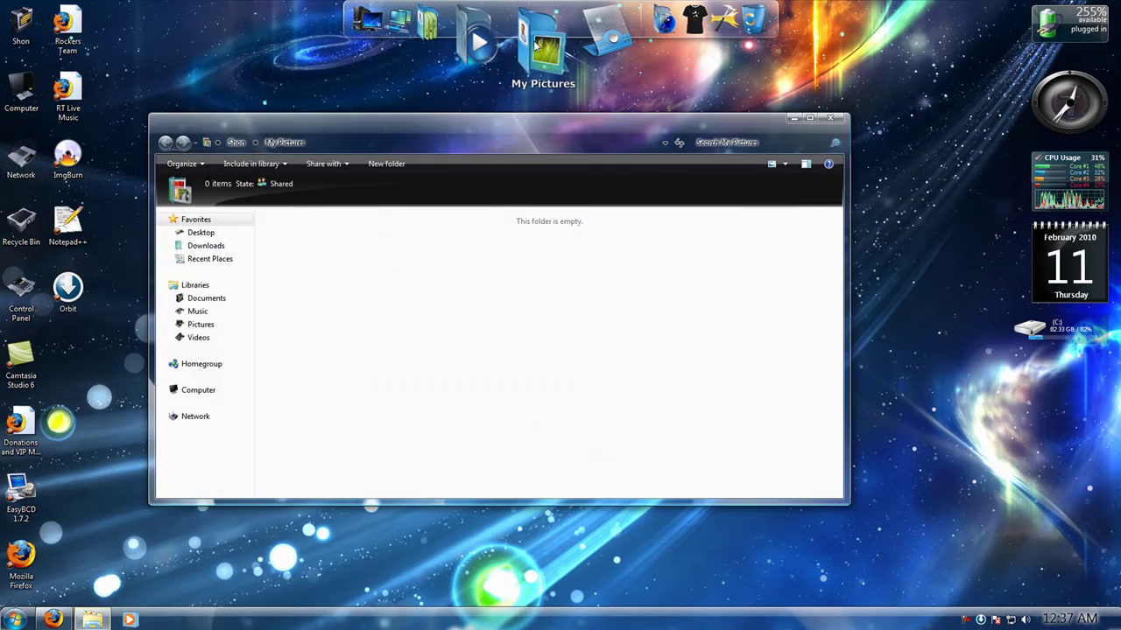
pyautogui.click(200, 327)
pyautogui.doubleClick(371, 275)
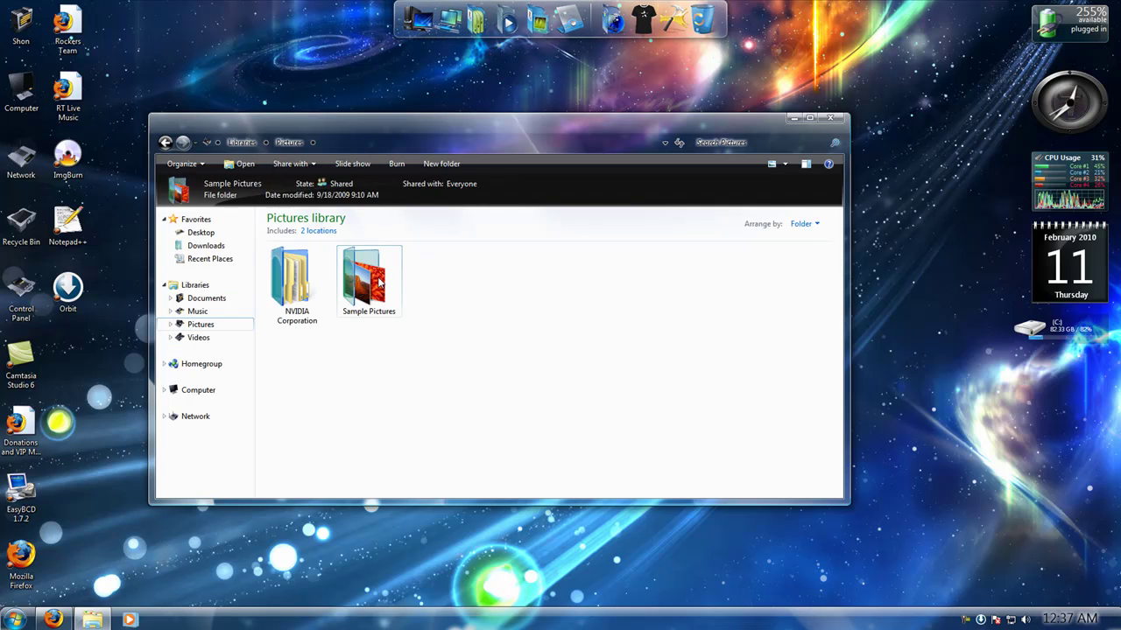
pyautogui.doubleClick(296, 267)
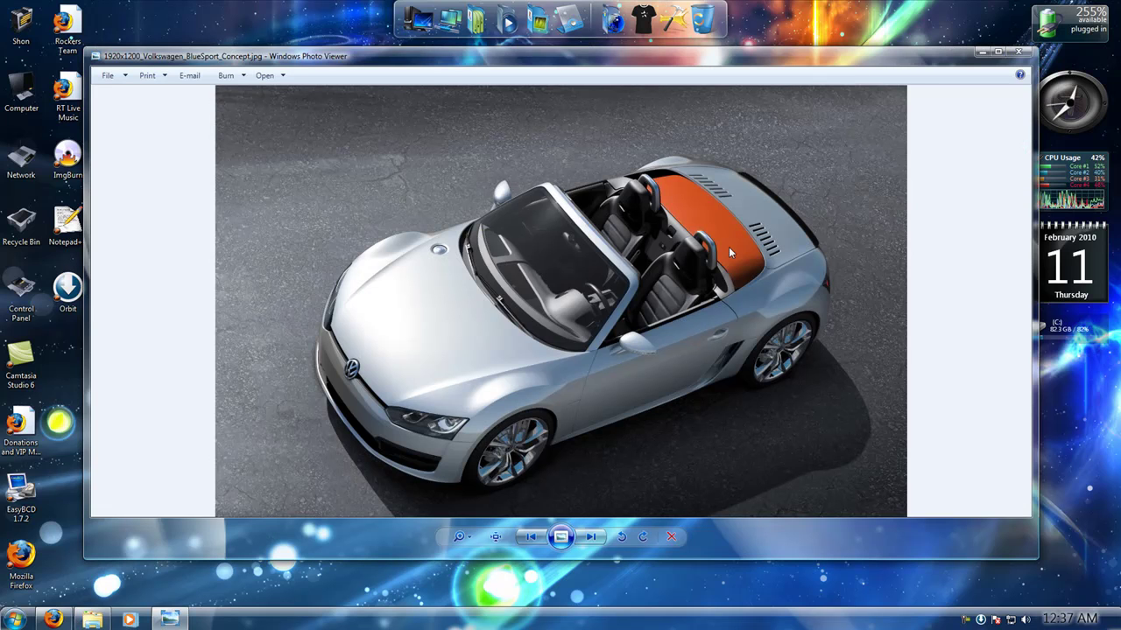
# - Page forward through the sample wallpapers as far as 1920x1200_Weeds_Season_4.jpg
pyautogui.click(592, 537)
pyautogui.click(592, 538)
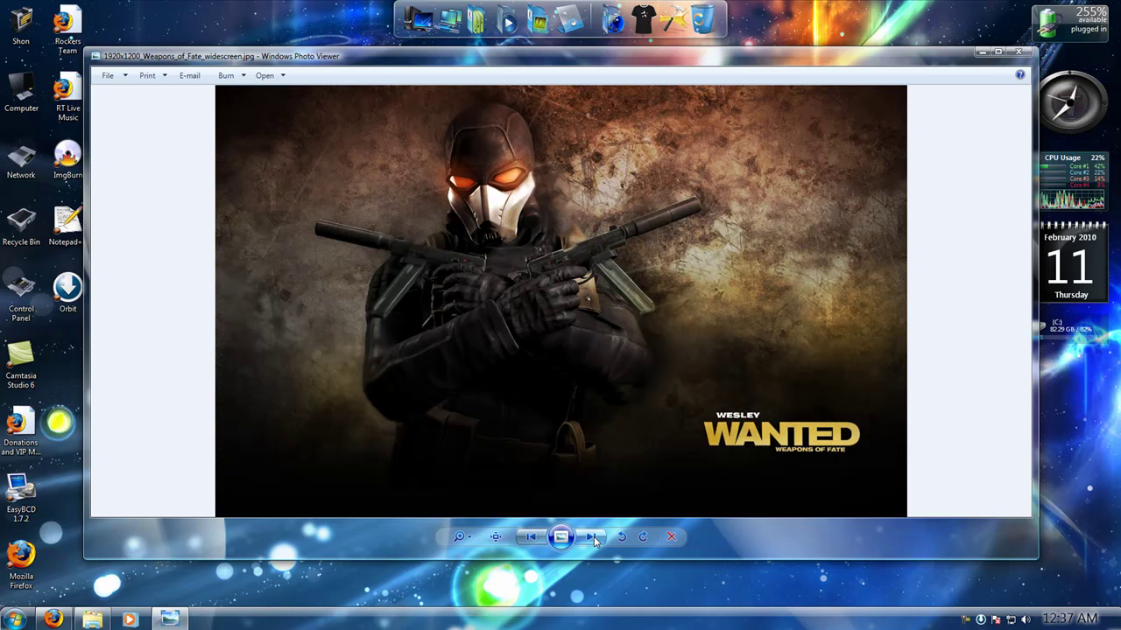
pyautogui.click(592, 537)
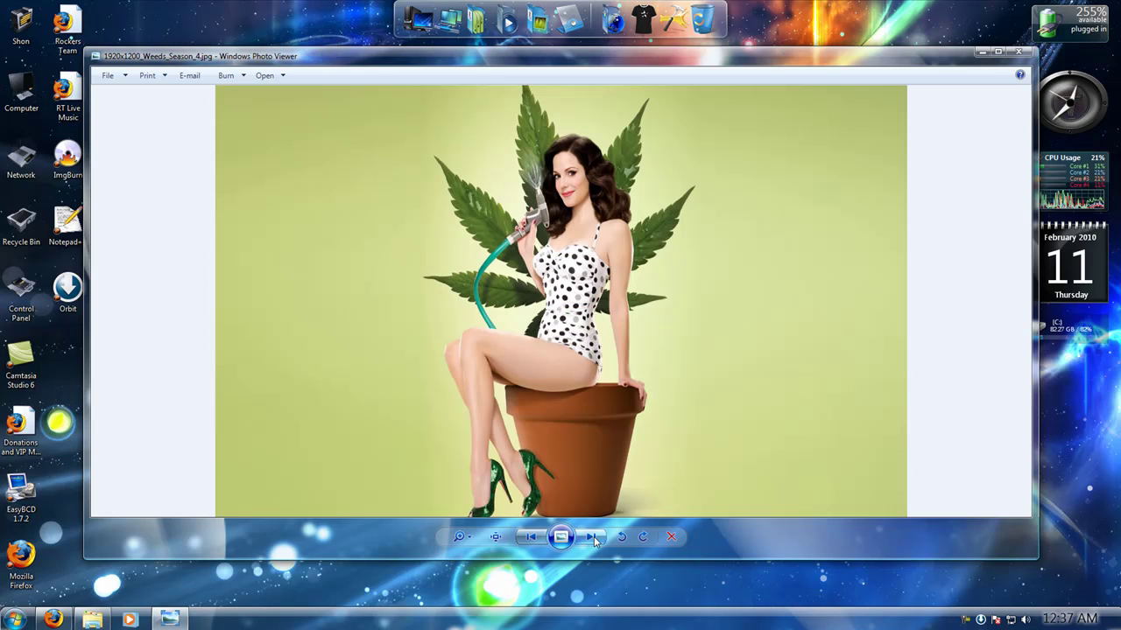
# - Page forward through the remaining sample wallpapers around to 1920x1200_Volkswagen_BlueSport_Concept.jpg, and close the picture viewer and the Sample Pictures folder
pyautogui.click(592, 537)
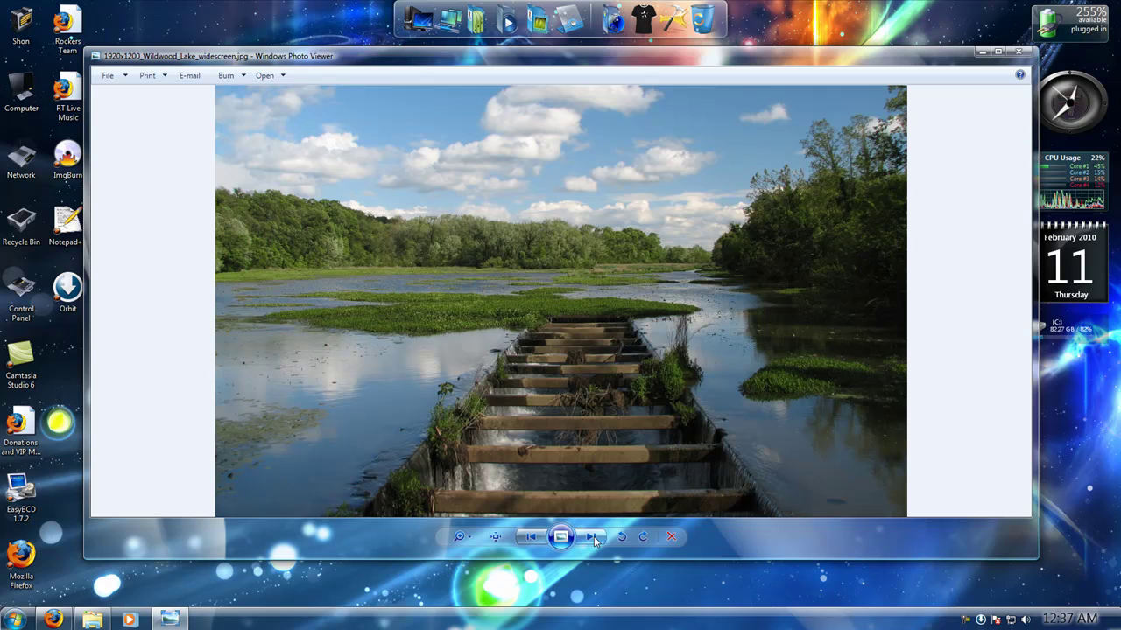
pyautogui.click(594, 538)
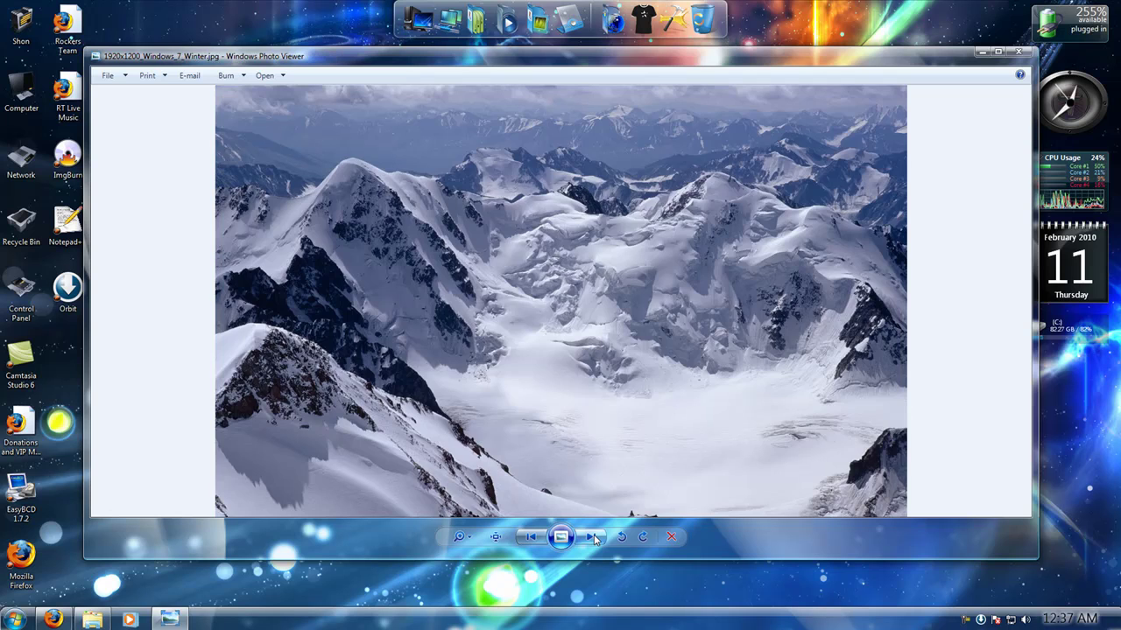
pyautogui.click(594, 538)
pyautogui.click(594, 538)
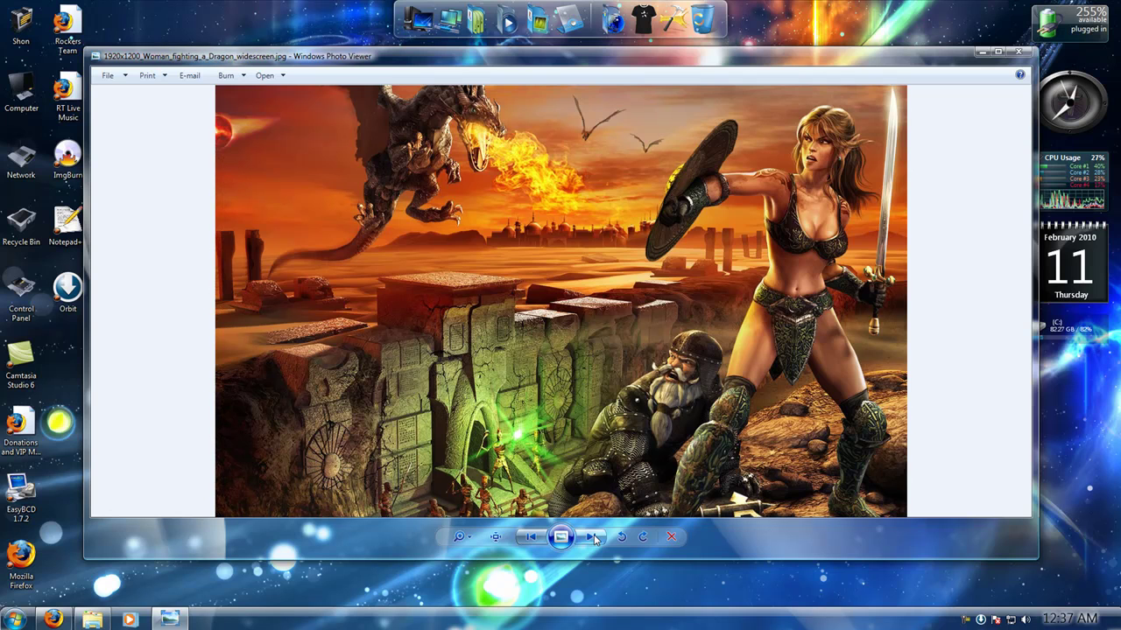
pyautogui.click(594, 538)
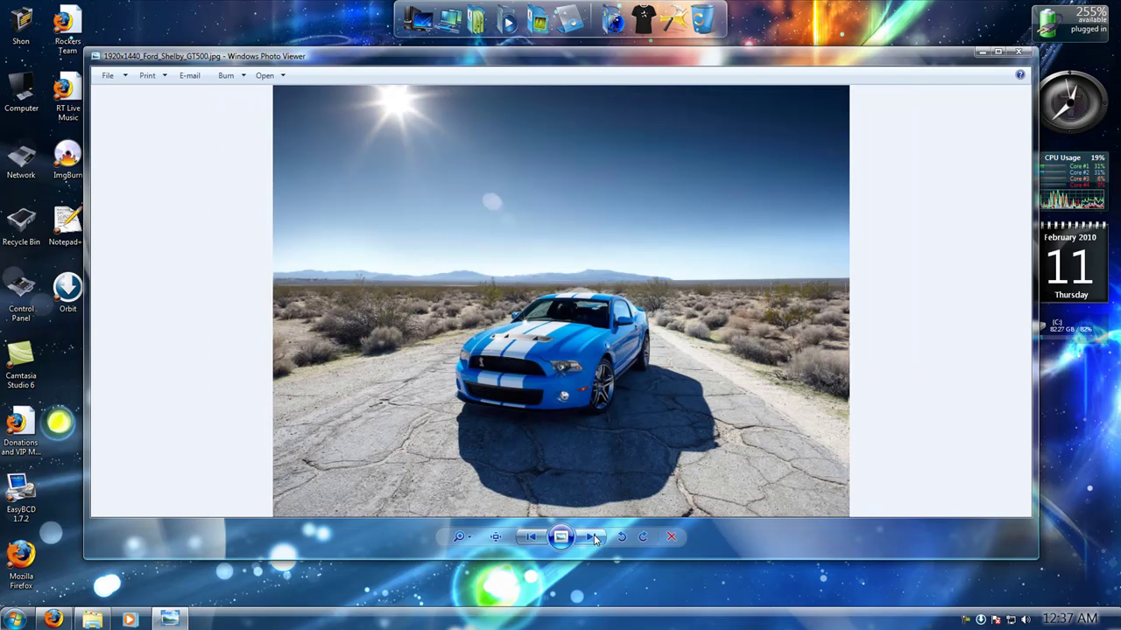
pyautogui.click(594, 538)
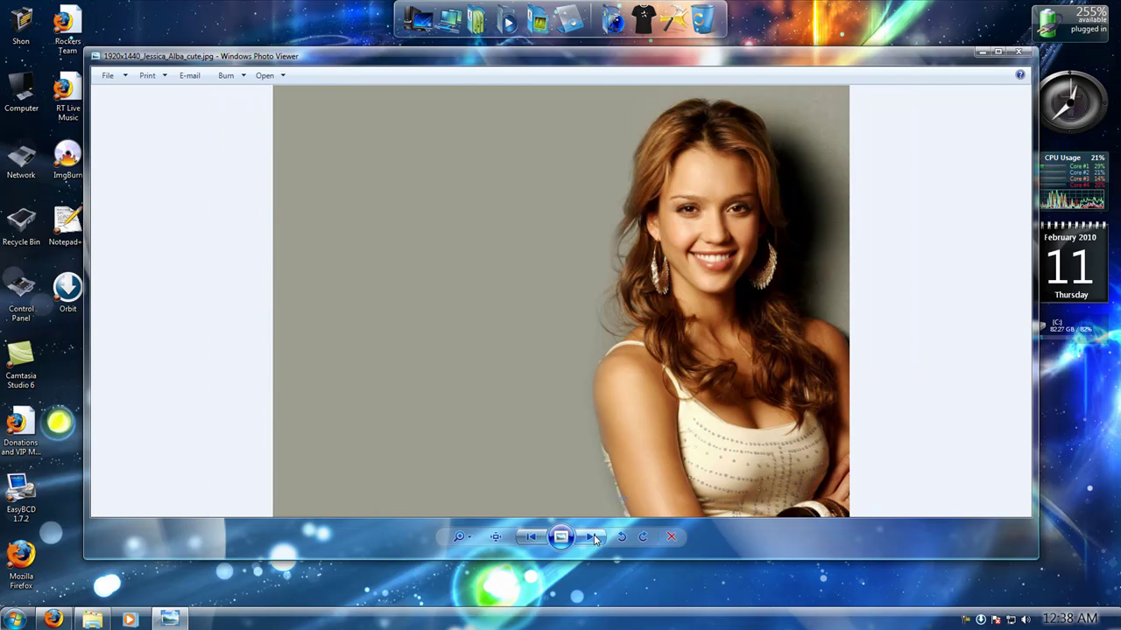
pyautogui.click(594, 537)
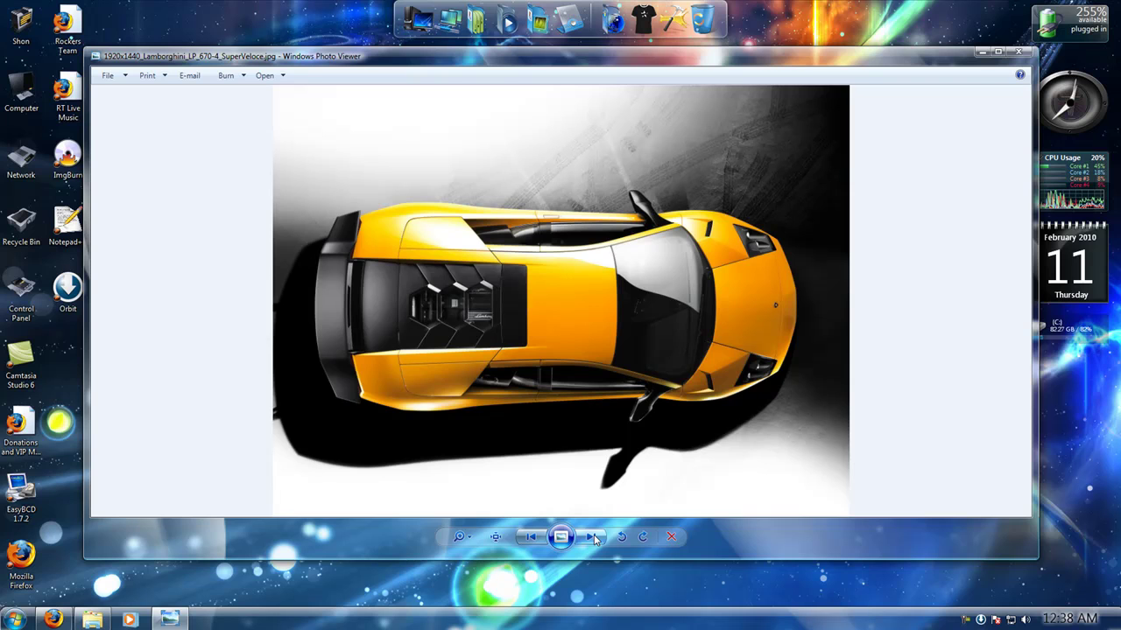
pyautogui.click(593, 538)
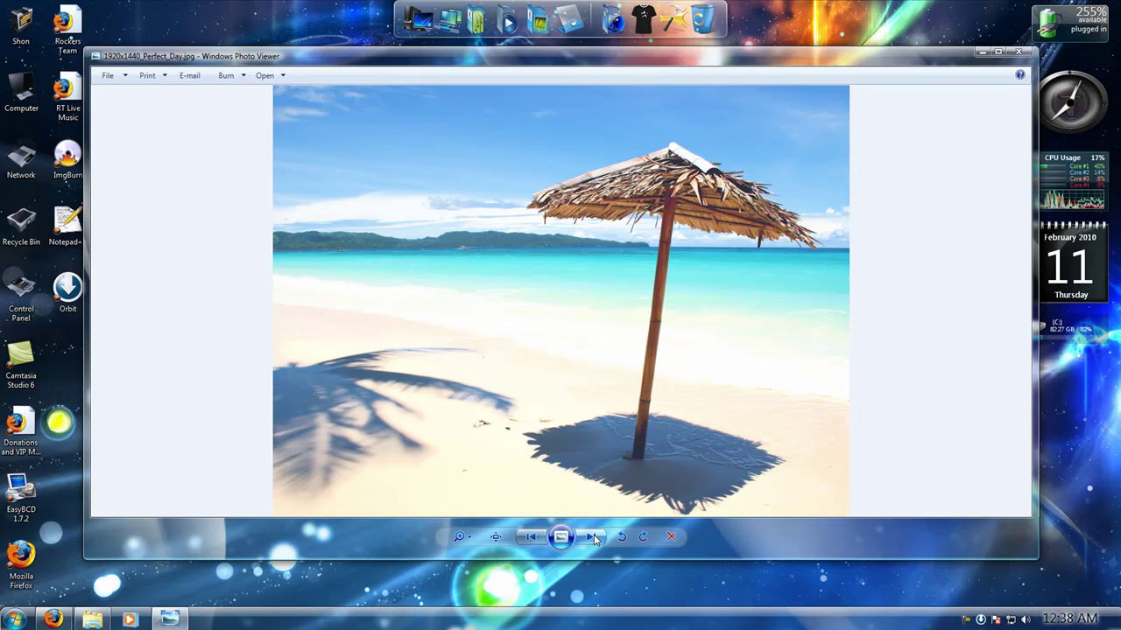
pyautogui.click(594, 538)
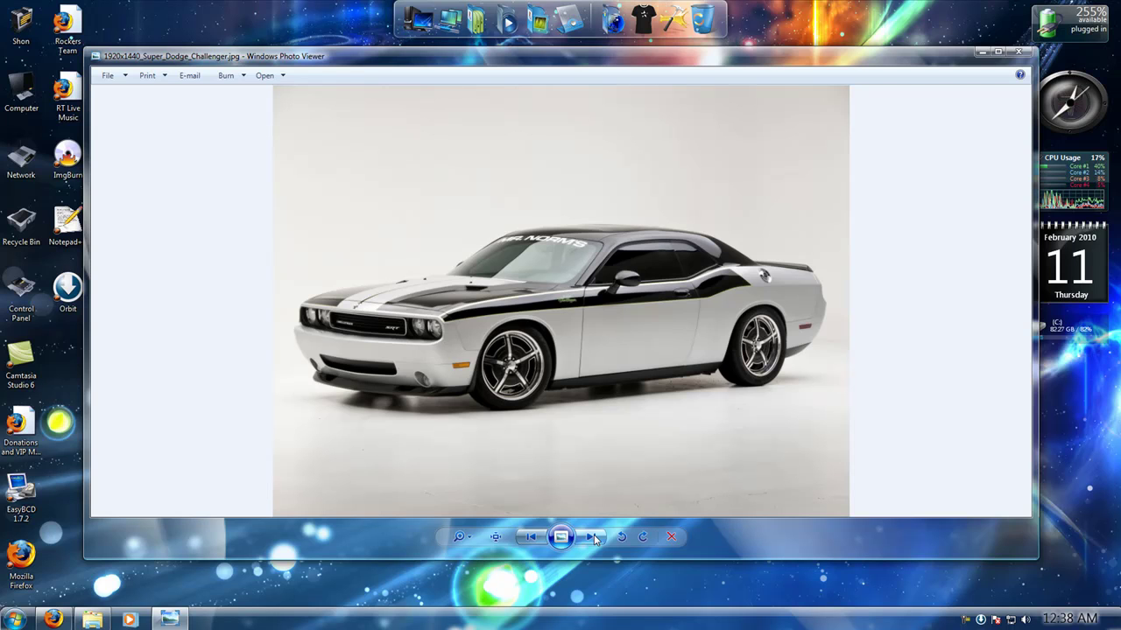
pyautogui.click(593, 537)
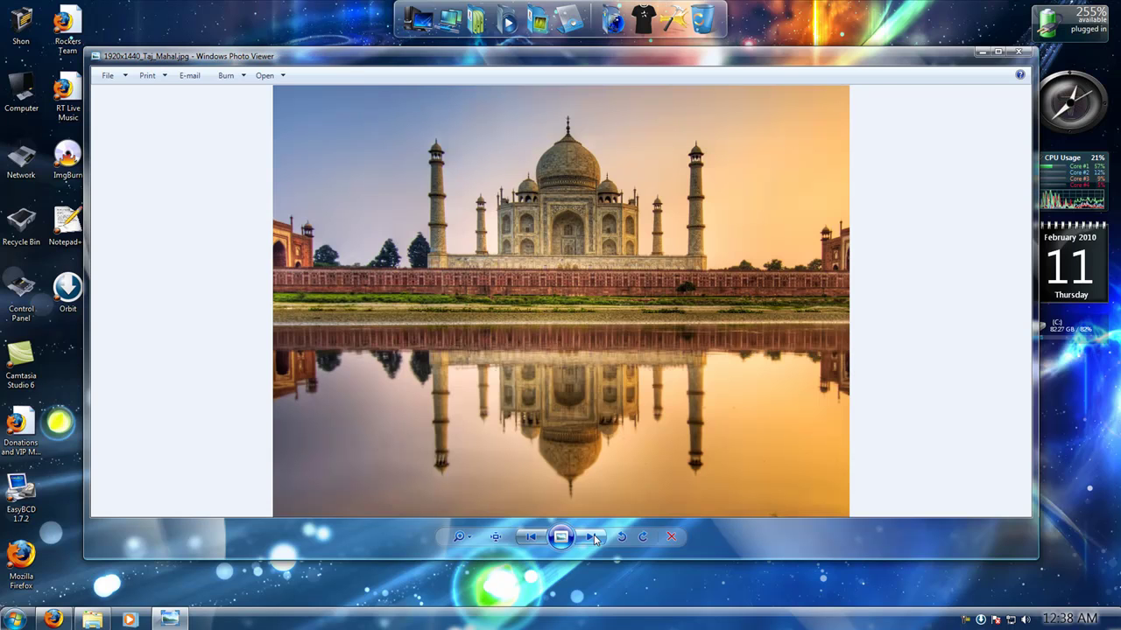
pyautogui.click(593, 537)
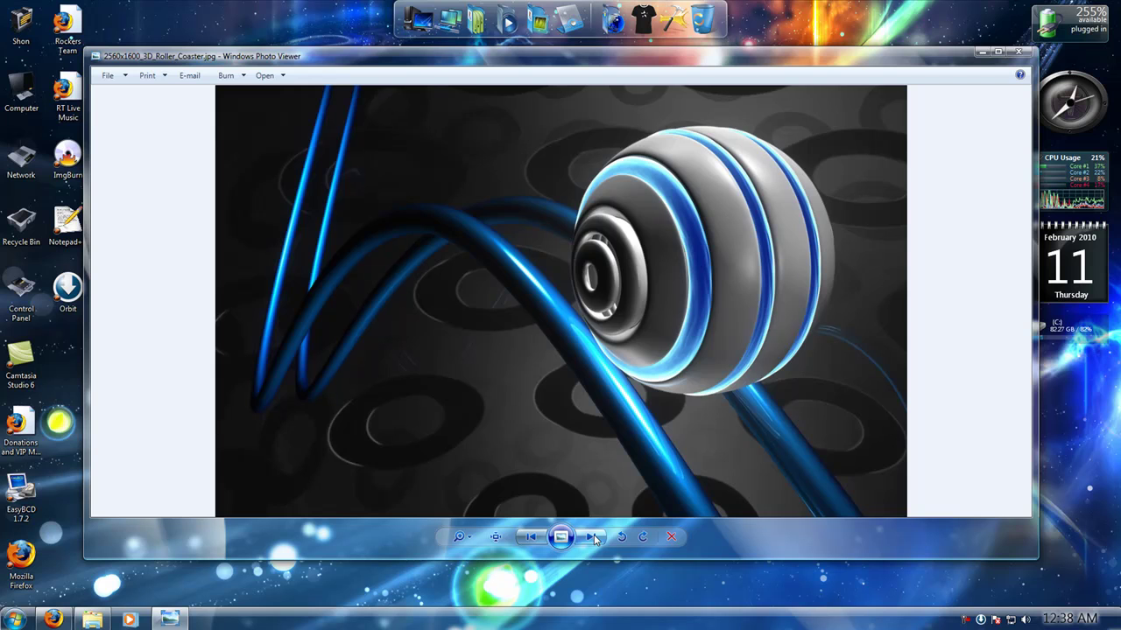
pyautogui.click(593, 536)
pyautogui.click(592, 537)
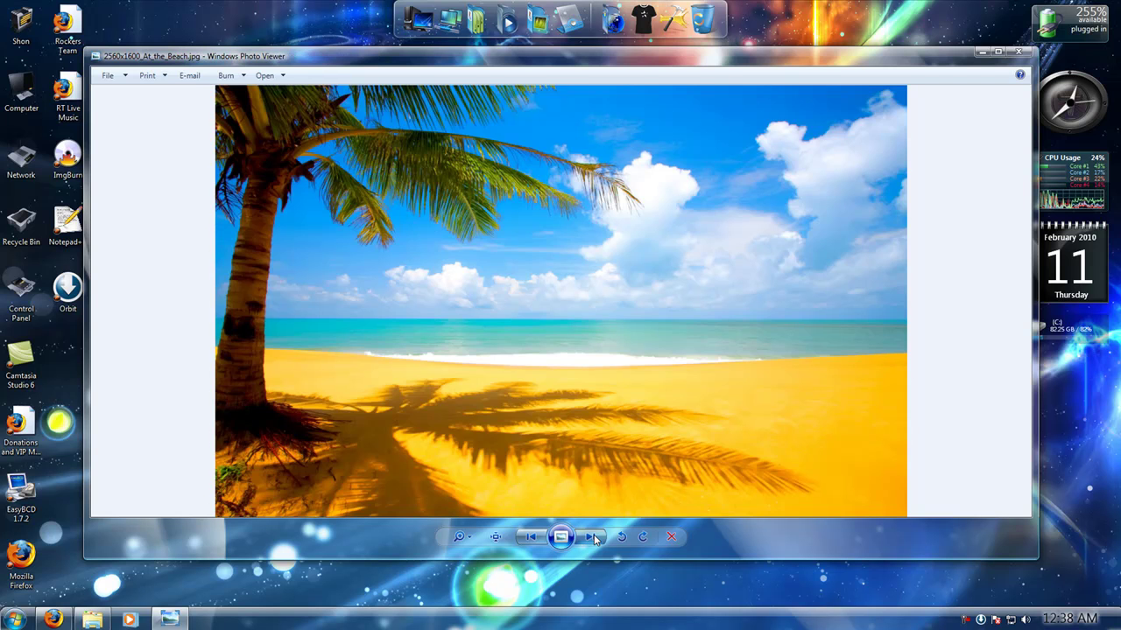
pyautogui.click(593, 537)
pyautogui.click(593, 536)
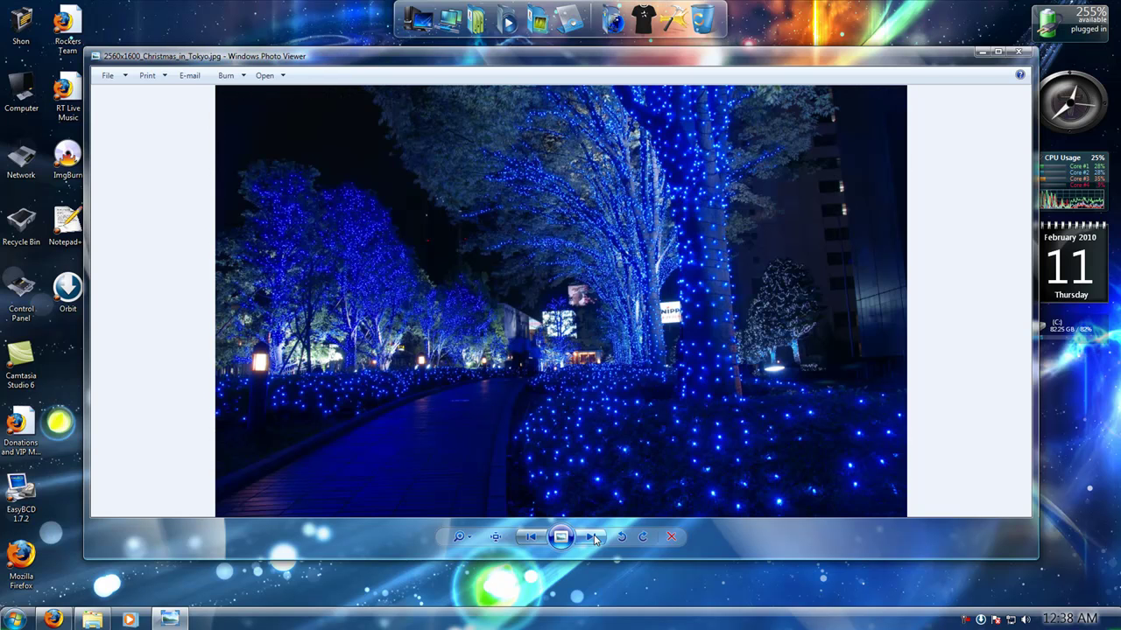
pyautogui.click(592, 537)
pyautogui.click(593, 536)
pyautogui.click(593, 537)
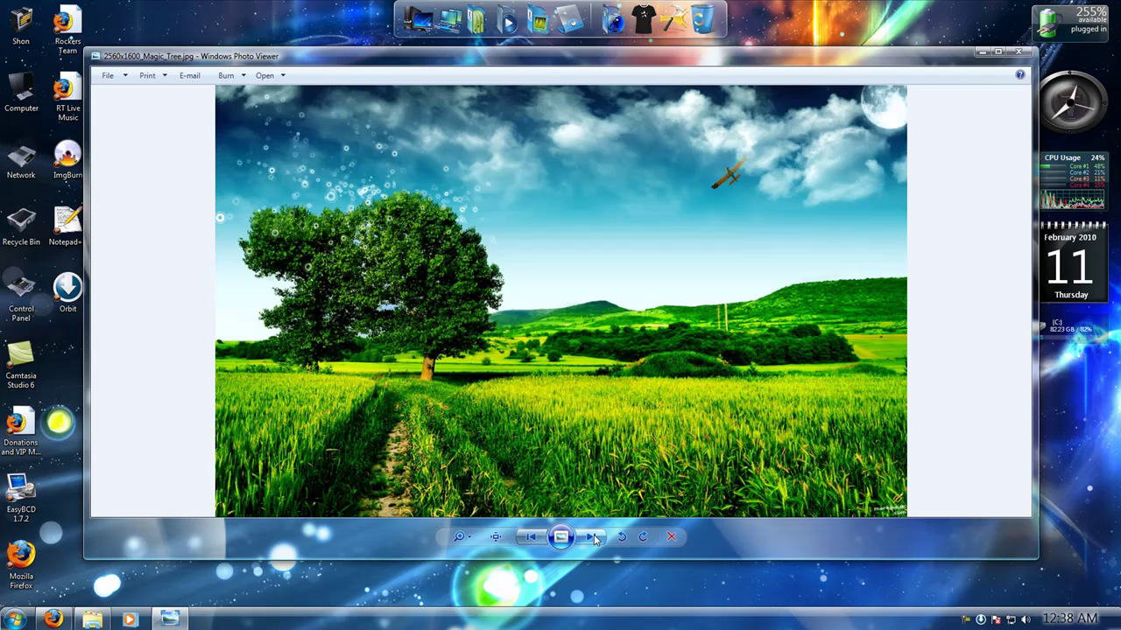
pyautogui.click(593, 536)
pyautogui.click(592, 537)
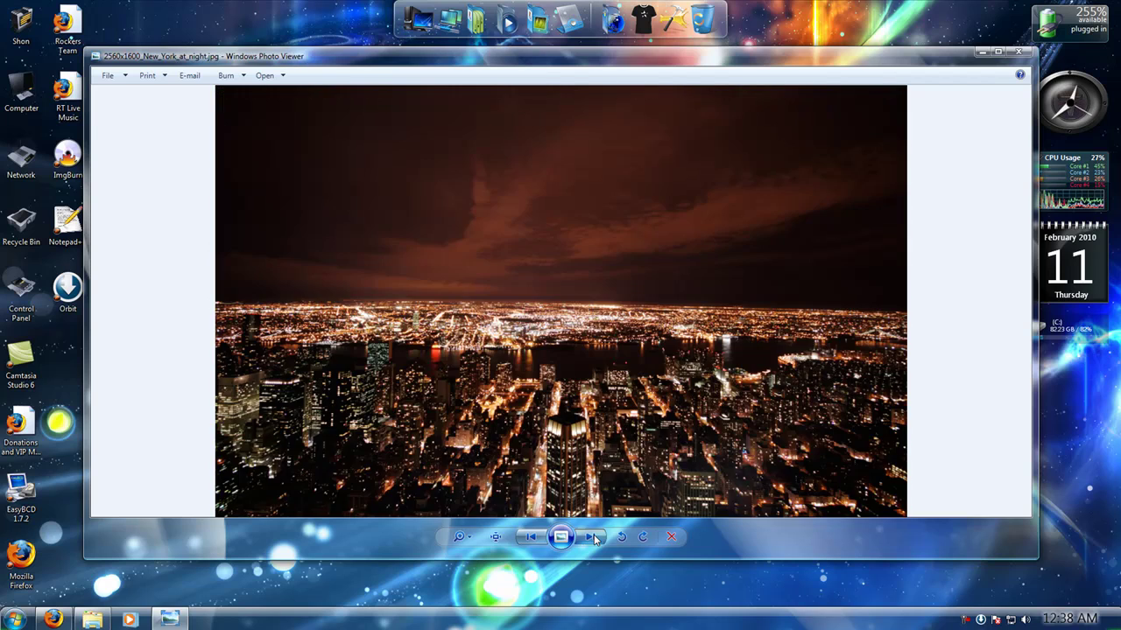
pyautogui.click(593, 537)
pyautogui.click(592, 537)
pyautogui.click(593, 536)
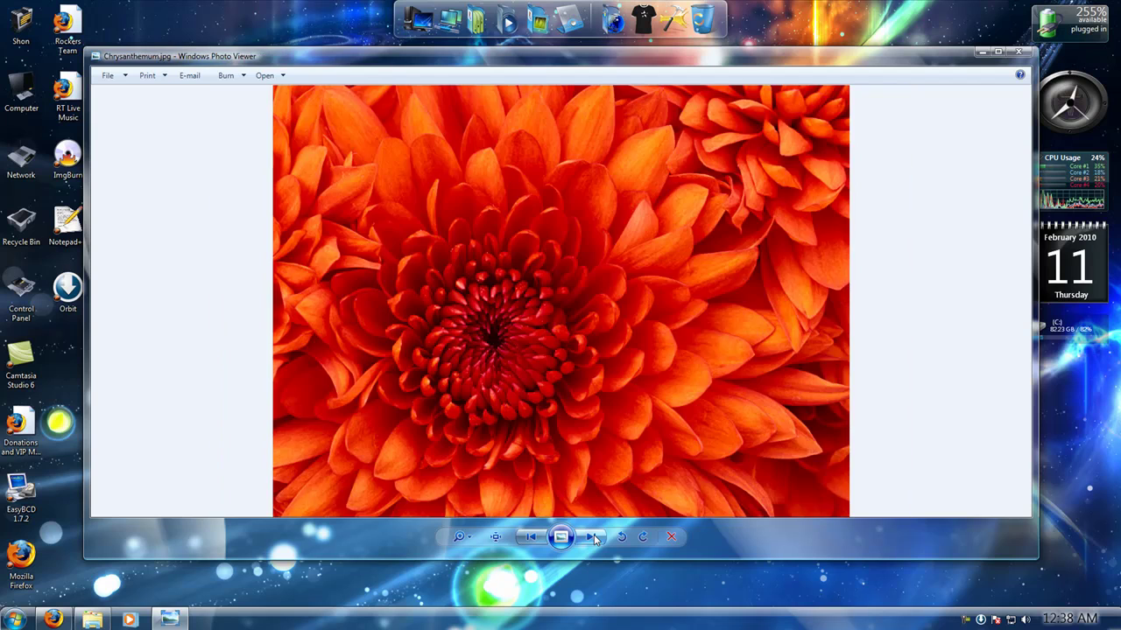
pyautogui.click(592, 537)
pyautogui.click(593, 537)
pyautogui.click(593, 536)
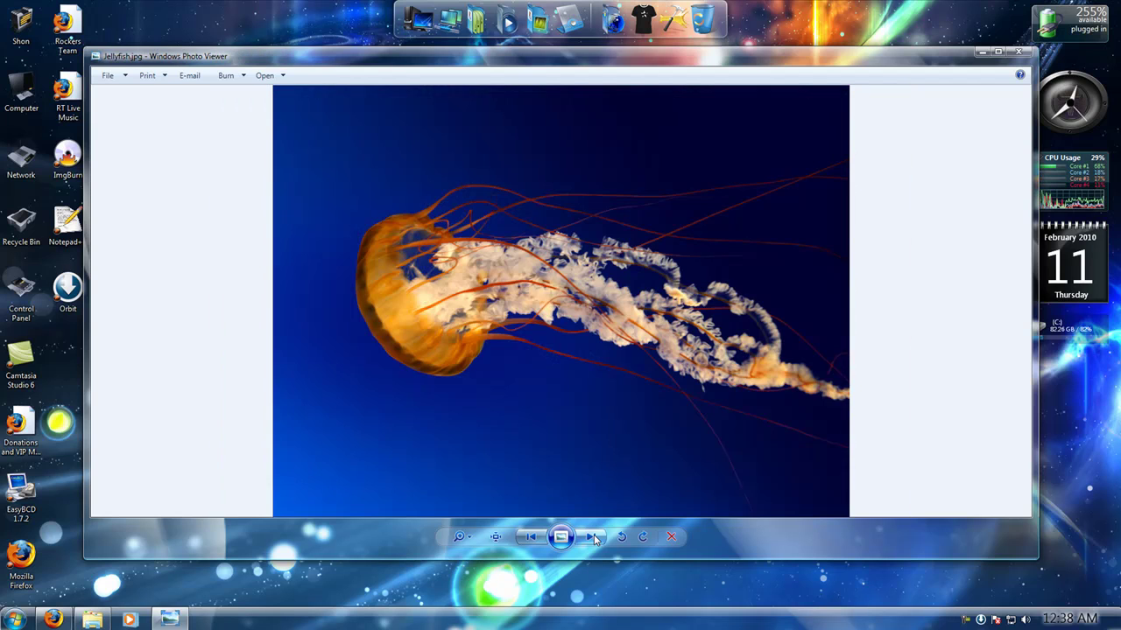
pyautogui.click(593, 537)
pyautogui.click(593, 537)
pyautogui.click(593, 537)
pyautogui.click(593, 537)
pyautogui.click(593, 537)
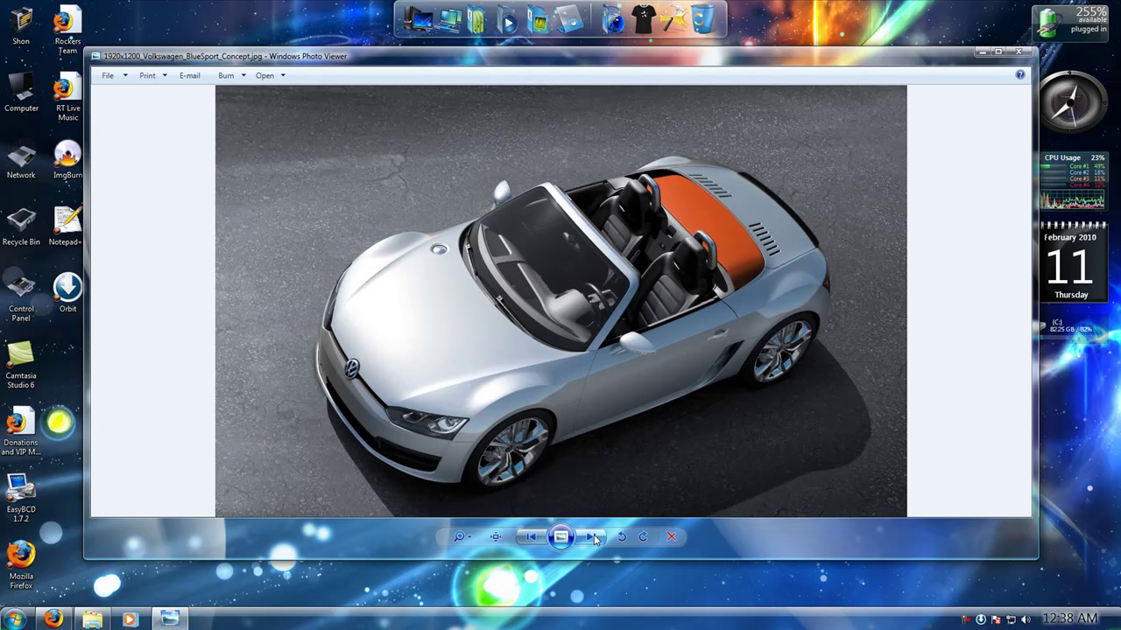
pyautogui.click(1014, 52)
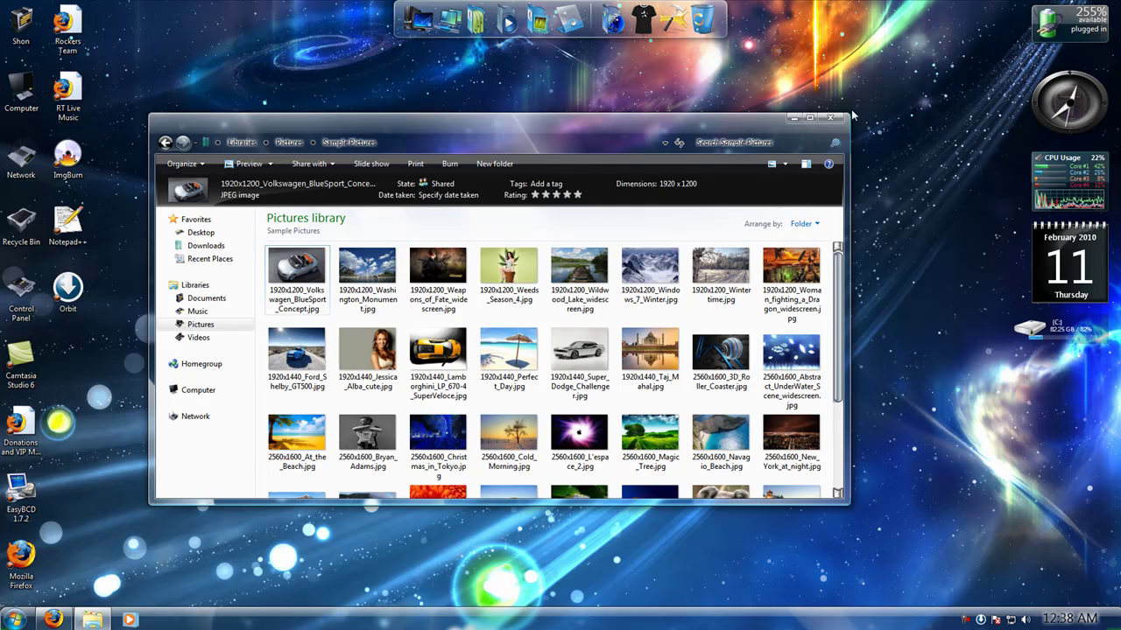
pyautogui.click(834, 118)
# - View the themed Start menu and the desktop's extended context menu, dismissing each of them
pyautogui.click(14, 619)
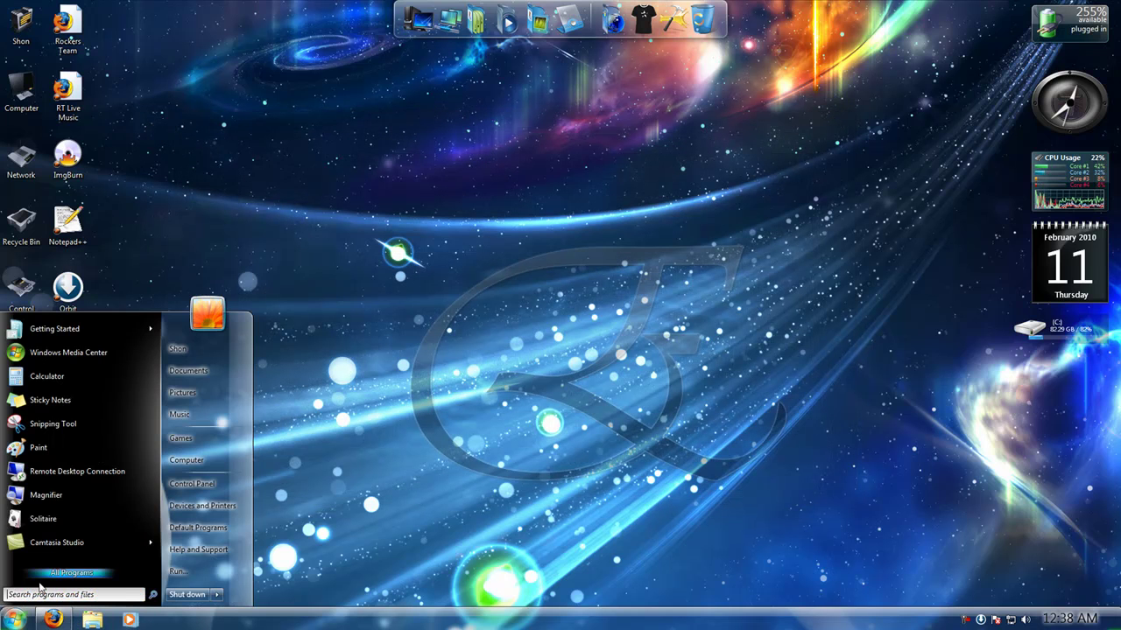
pyautogui.click(593, 160)
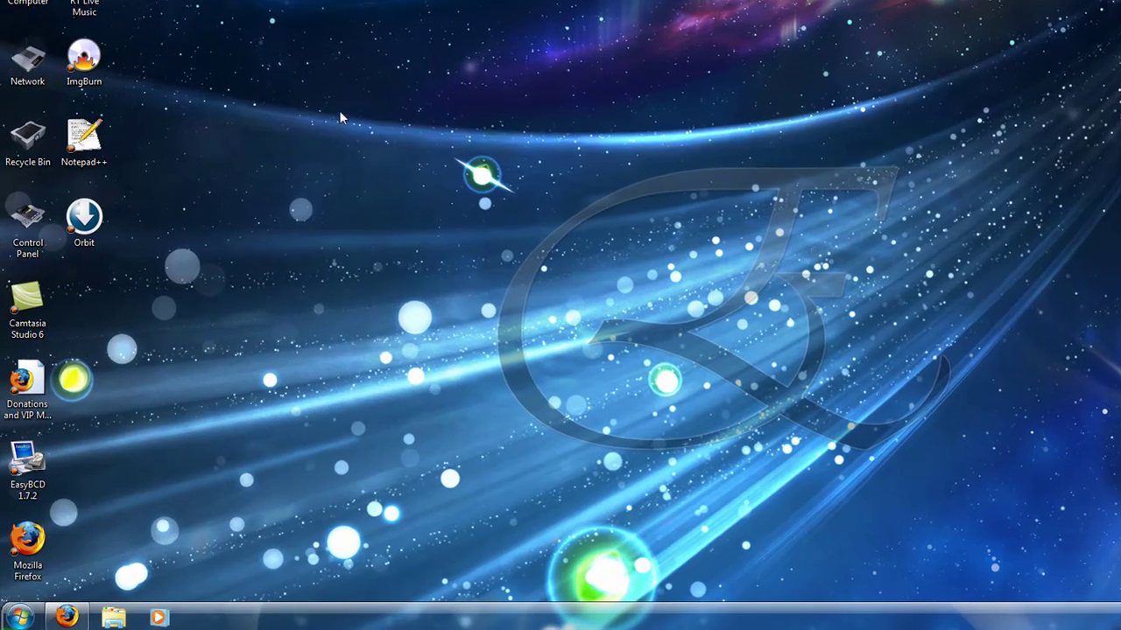
pyautogui.rightClick(359, 65)
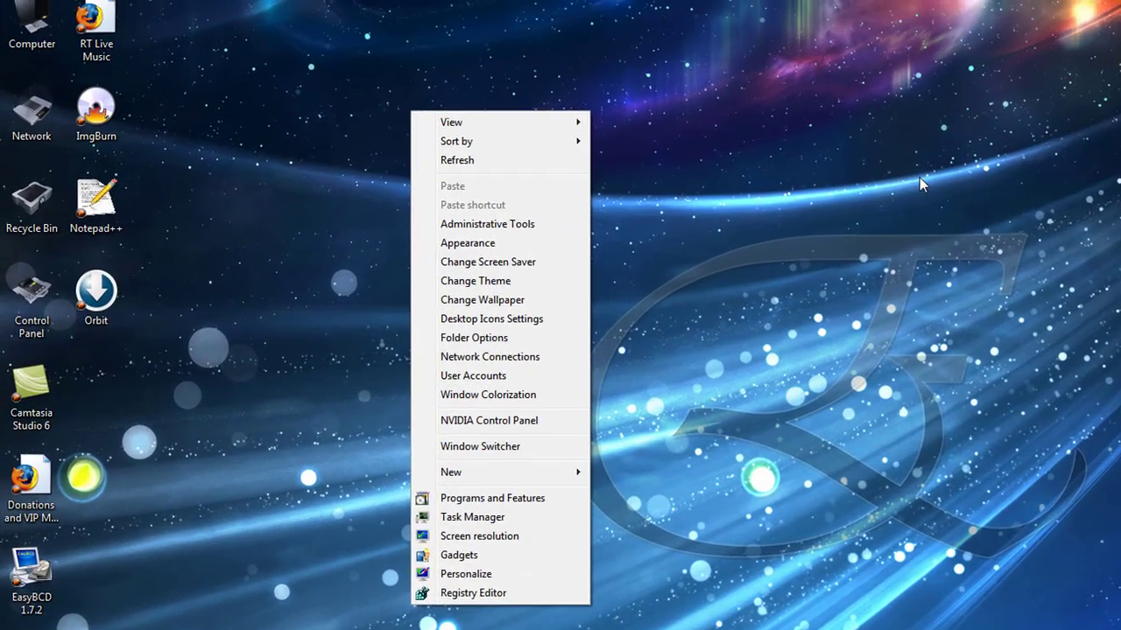
pyautogui.click(899, 166)
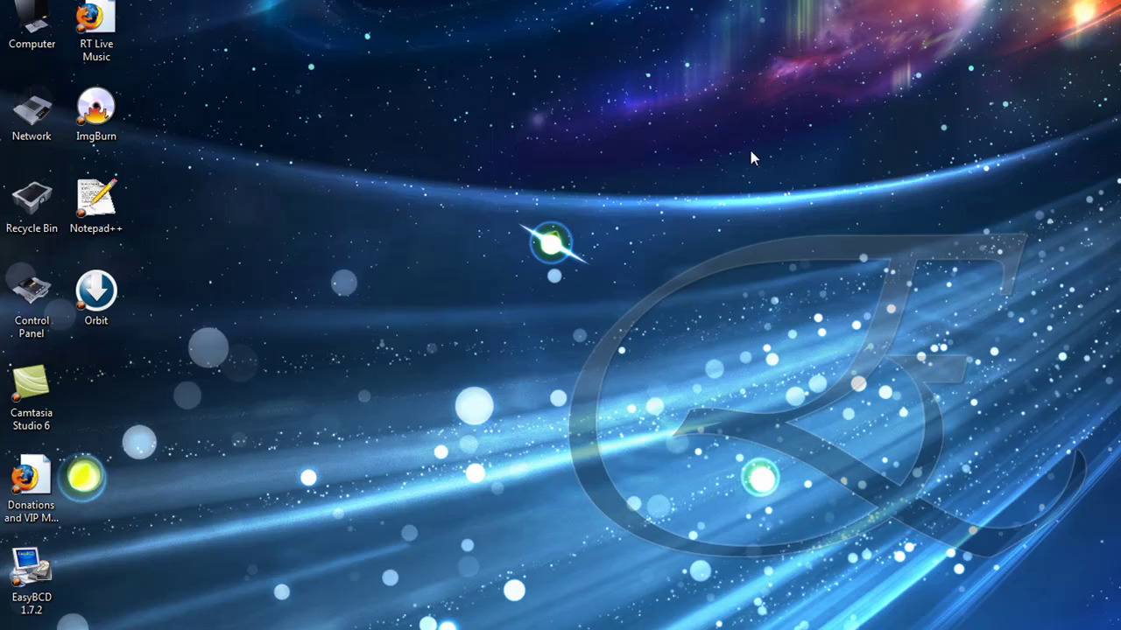
# - Open the desktop's Personalize settings and look through the Aero themes and the installed themes
pyautogui.rightClick(618, 119)
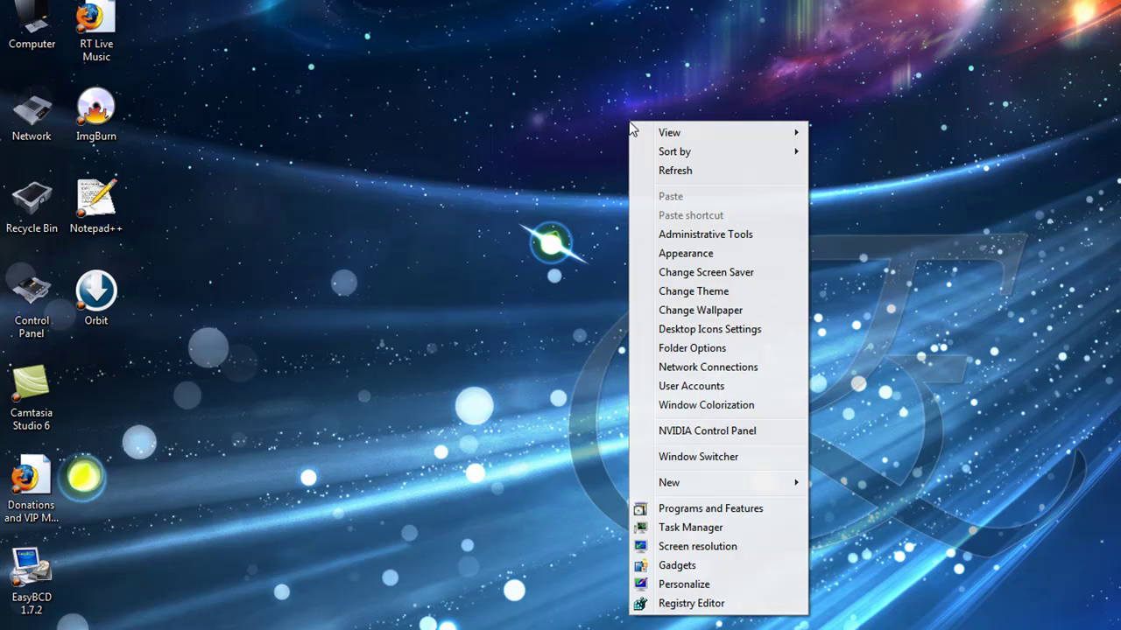
pyautogui.click(691, 569)
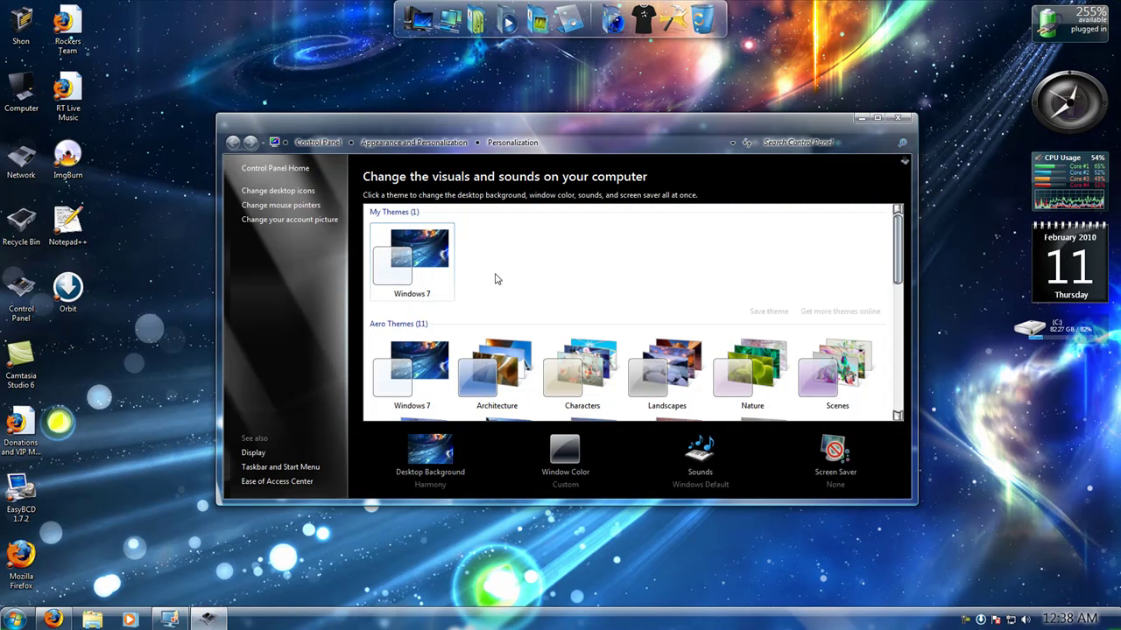
pyautogui.scroll(-2, 480, 303)
pyautogui.scroll(-3, 665, 342)
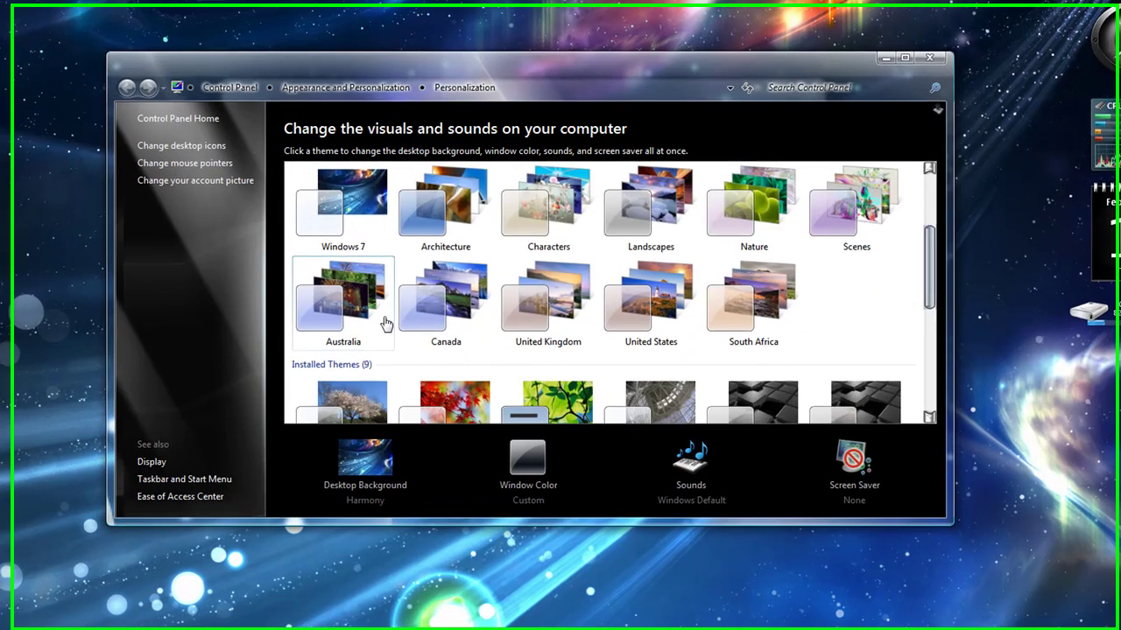
pyautogui.scroll(-2, 755, 326)
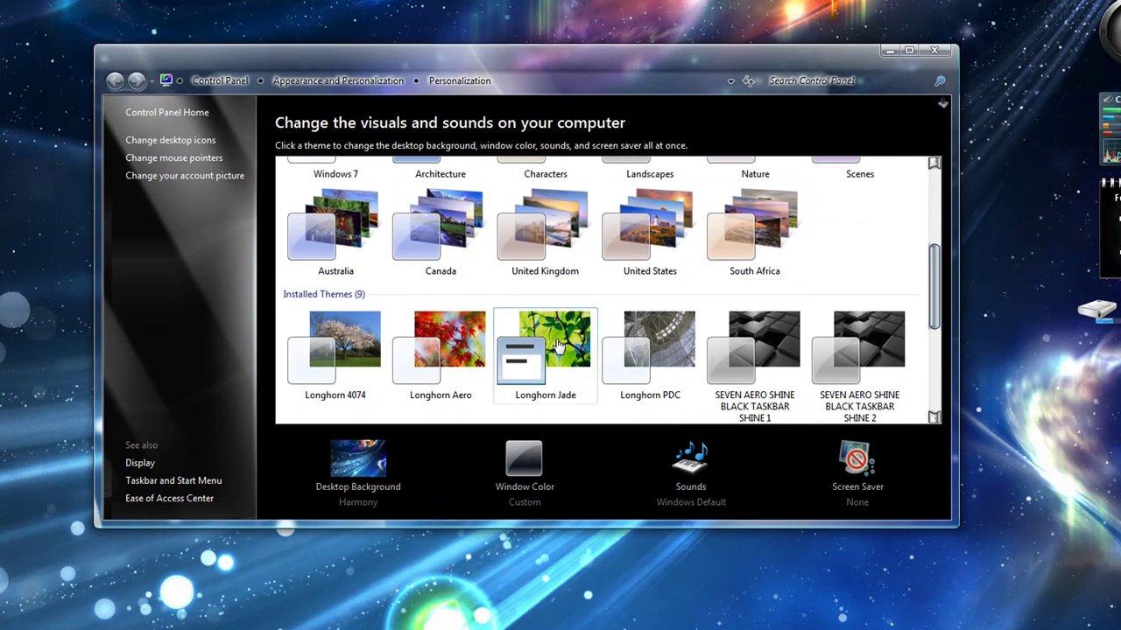
pyautogui.scroll(4, 531, 321)
pyautogui.scroll(2, 430, 279)
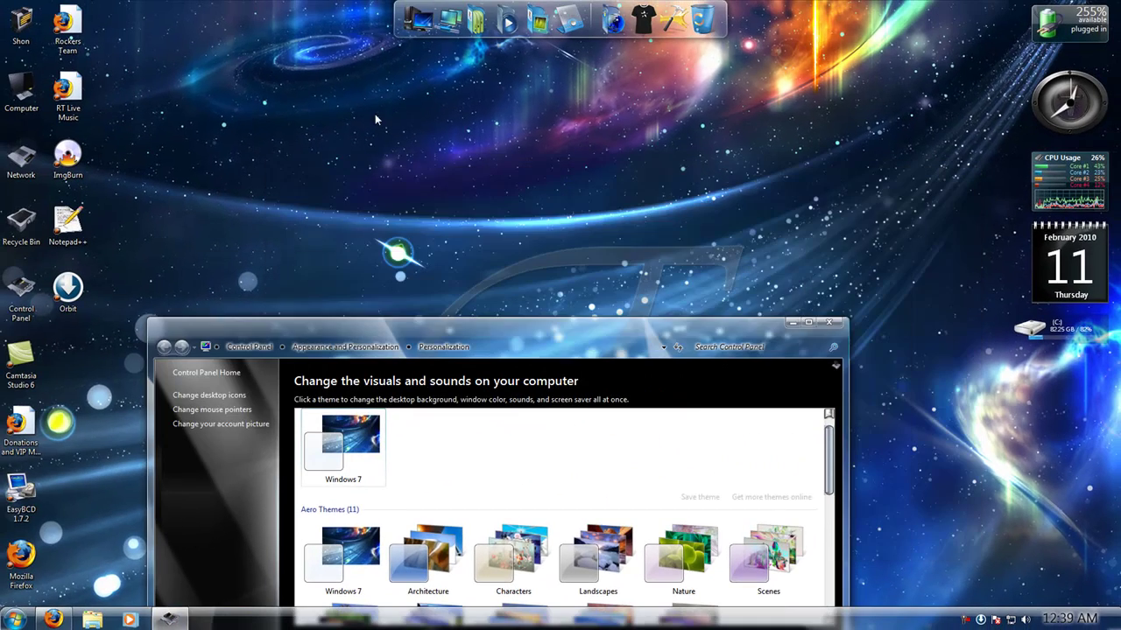
# - Apply the installed theme SEVEN AERO SHINE BLACK TASKBAR SHINE 2 and close the browser window showing YouTube
pyautogui.moveTo(329, 79); pyautogui.dragTo(748, 244)
pyautogui.moveTo(580, 335); pyautogui.dragTo(663, 70)
pyautogui.scroll(-2, 757, 254)
pyautogui.scroll(-3, 758, 254)
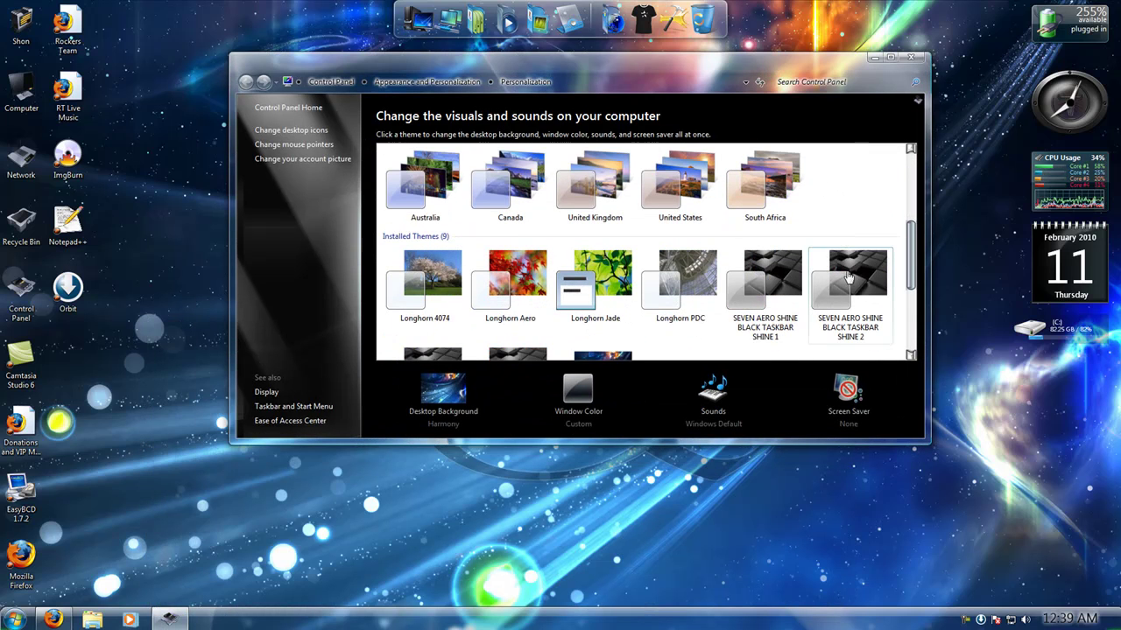
pyautogui.click(846, 271)
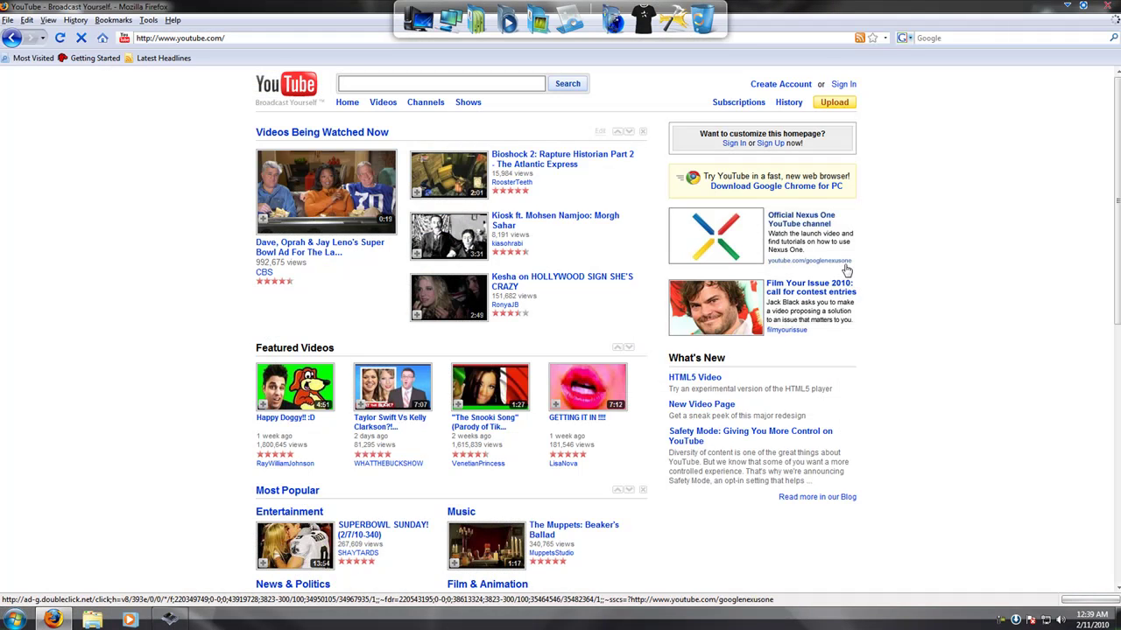
pyautogui.click(1114, 8)
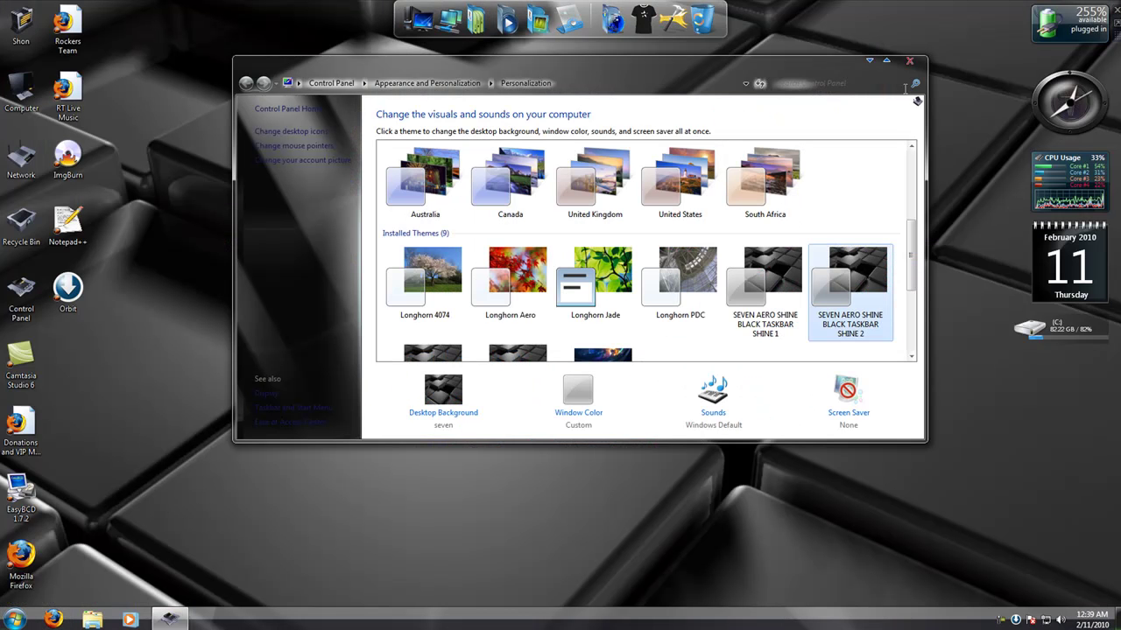
pyautogui.moveTo(711, 70); pyautogui.dragTo(678, 93)
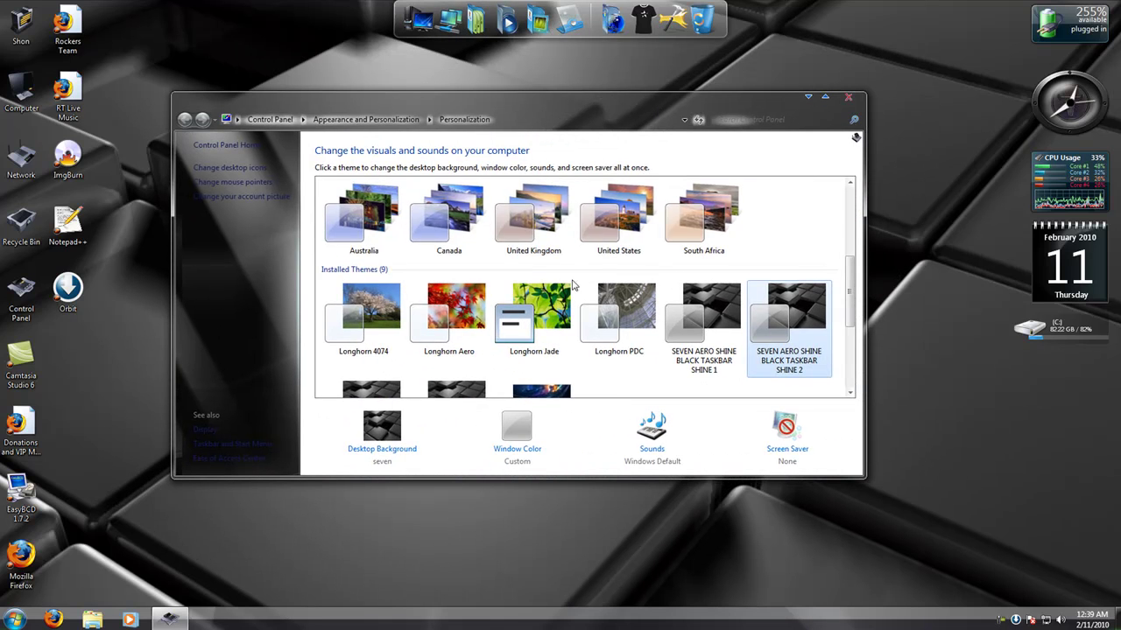
# - Apply the installed Longhorn Jade theme and move the Personalization window slightly to show its frame
pyautogui.scroll(-2, 540, 241)
pyautogui.click(540, 241)
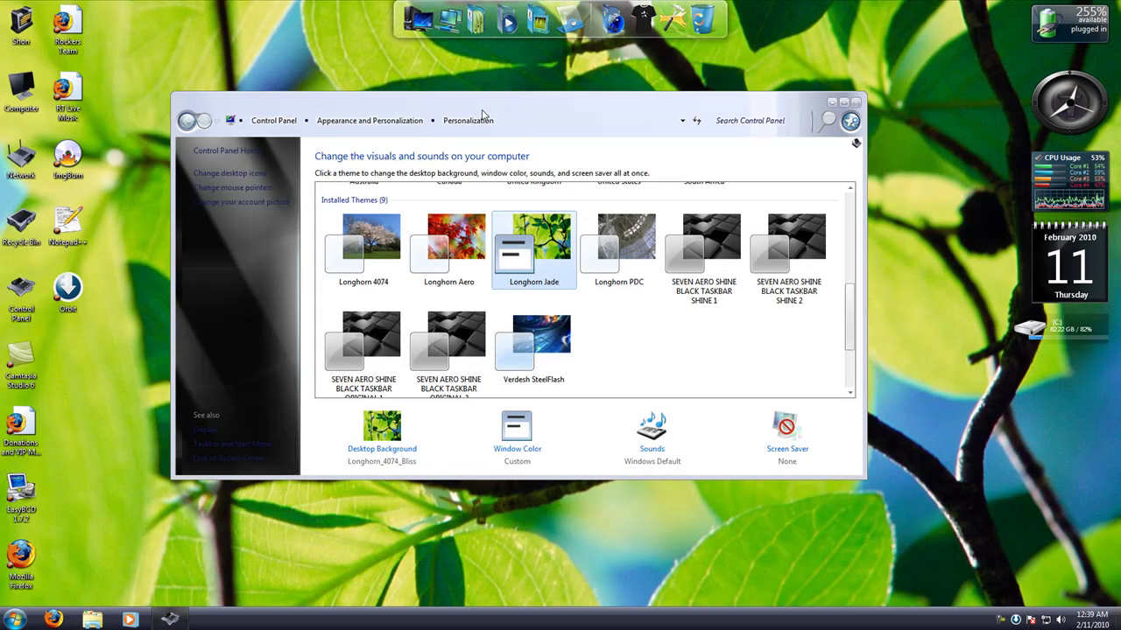
pyautogui.moveTo(483, 114); pyautogui.dragTo(497, 138)
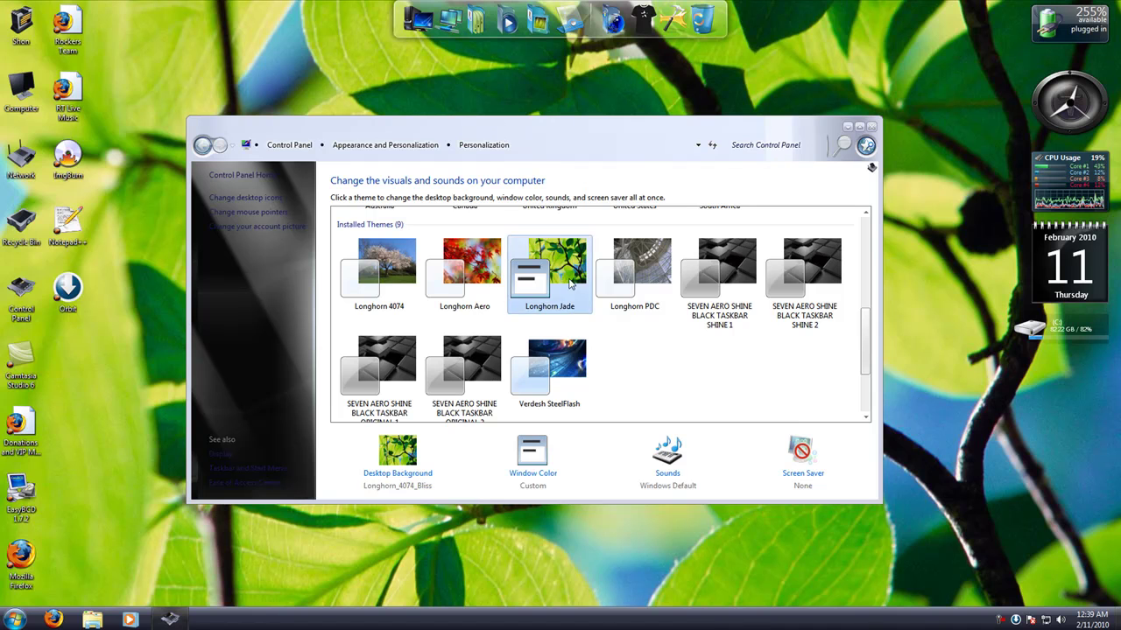
# - Apply the installed Verdesh SteelFlash theme and view the Basic and High Contrast themes
pyautogui.click(557, 364)
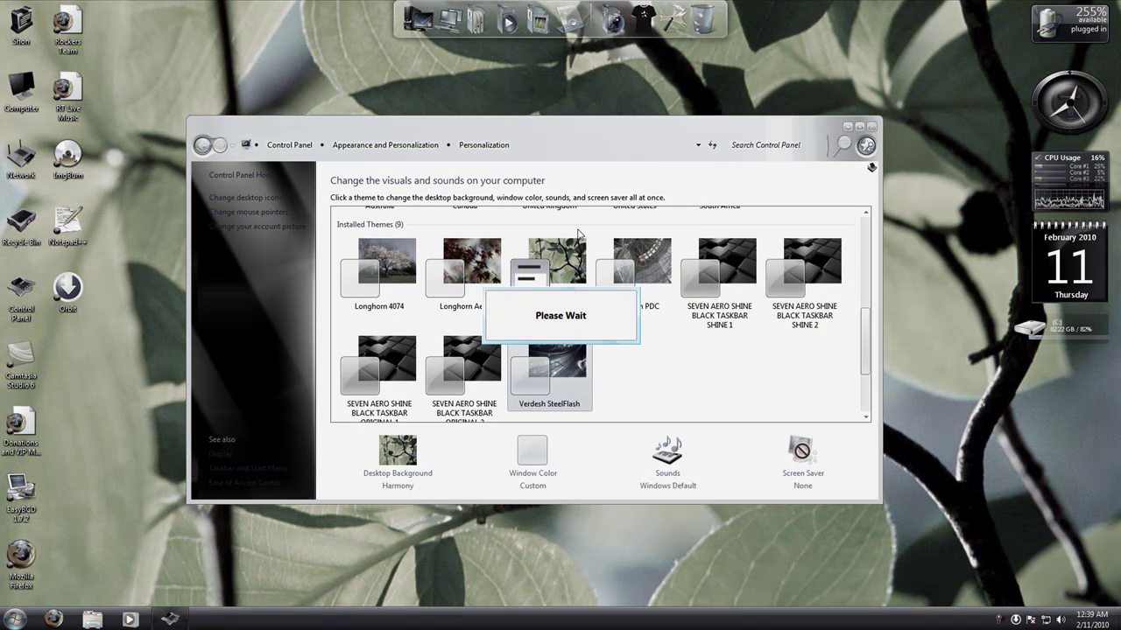
pyautogui.scroll(-3, 595, 252)
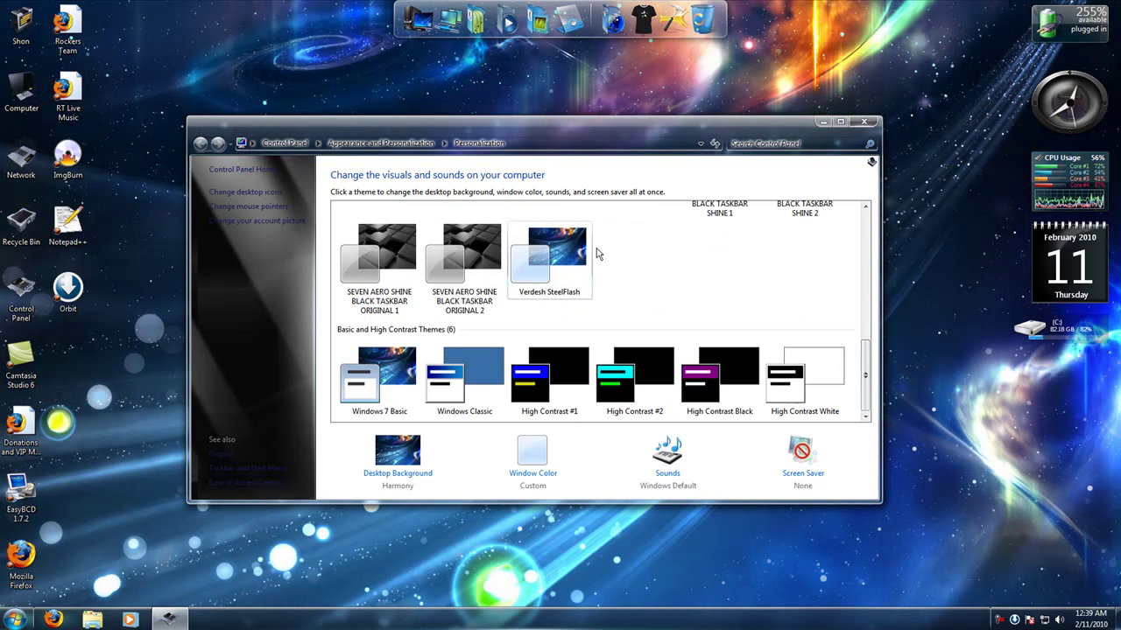
# - Open the Sounds settings from the Personalization window and look through the list of program events
pyautogui.scroll(3, 598, 254)
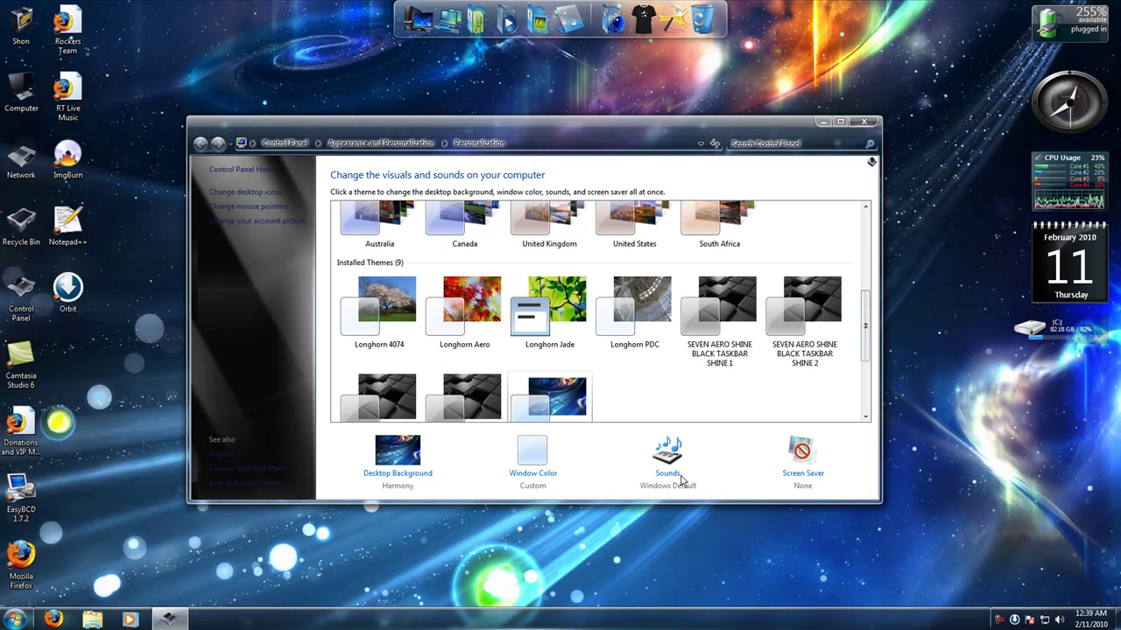
pyautogui.click(676, 478)
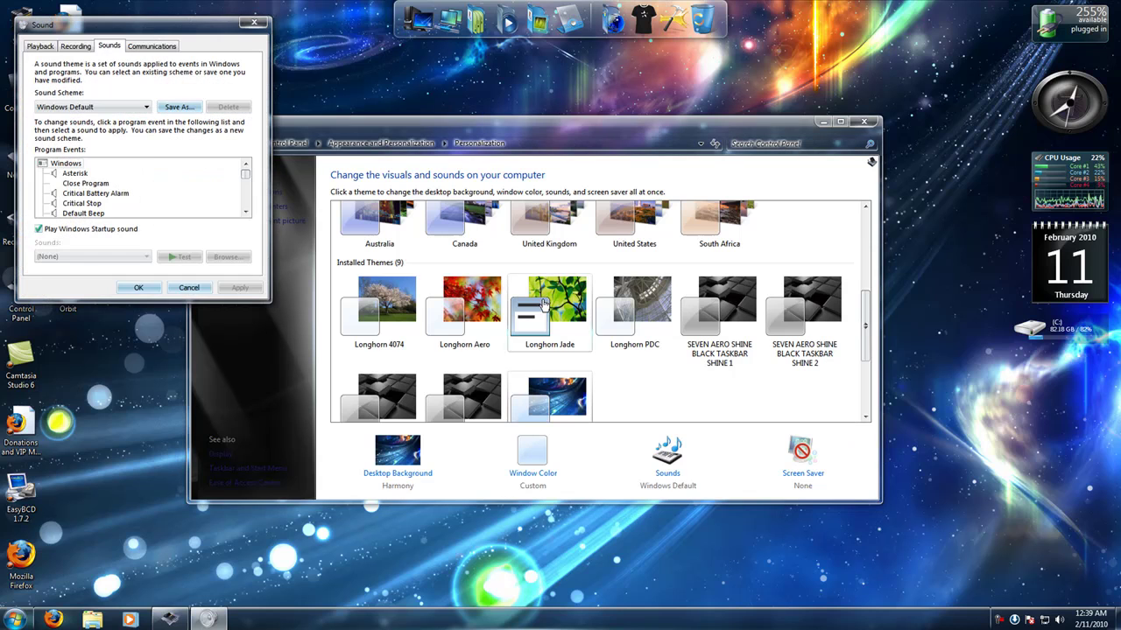
pyautogui.moveTo(245, 176); pyautogui.dragTo(251, 180)
pyautogui.scroll(-13, 251, 178)
pyautogui.scroll(7, 248, 170)
pyautogui.scroll(6, 249, 169)
pyautogui.scroll(4, 249, 169)
# - View the available sound schemes without choosing one and close the Sound dialog
pyautogui.click(134, 110)
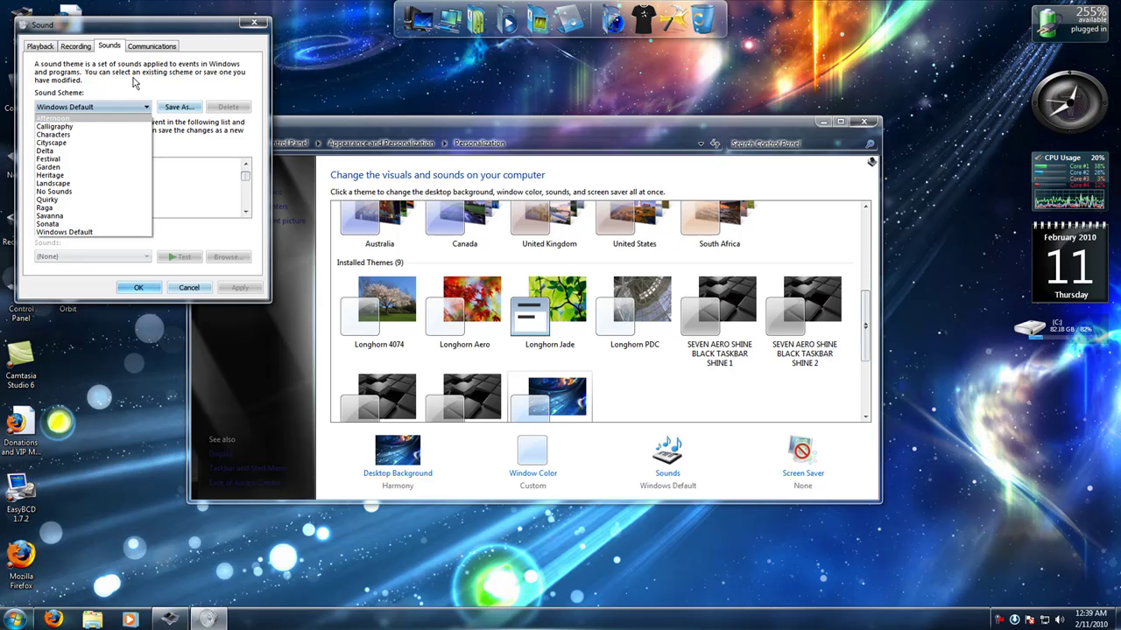
pyautogui.click(262, 33)
pyautogui.click(254, 21)
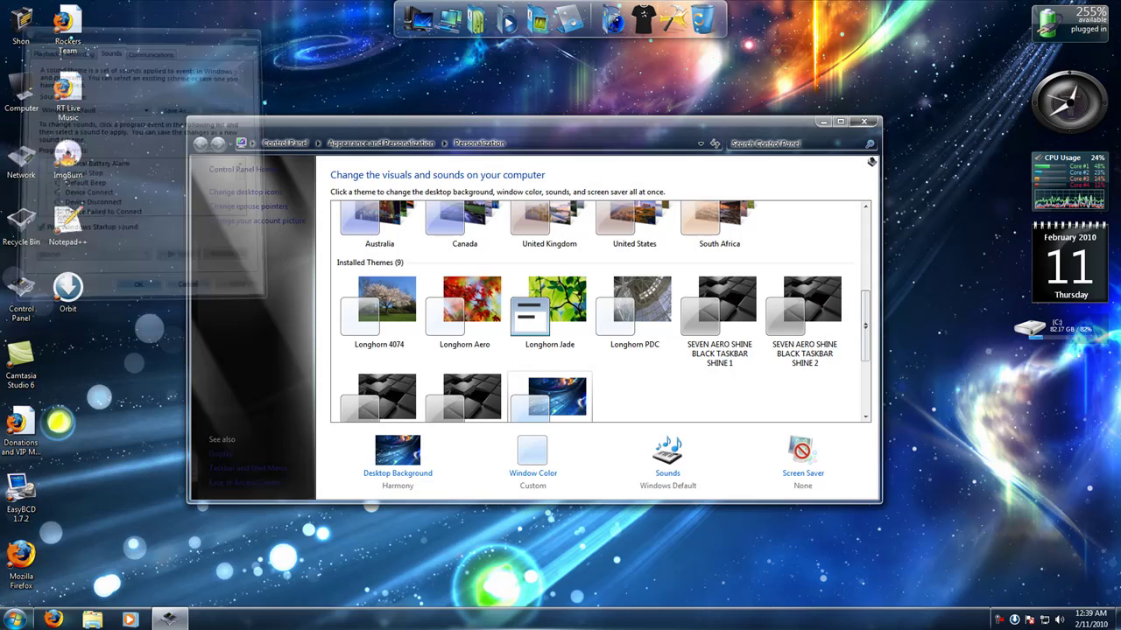
# - Close the Personalization window, view the customized entries in the desktop's context menu and dismiss it
pyautogui.click(869, 123)
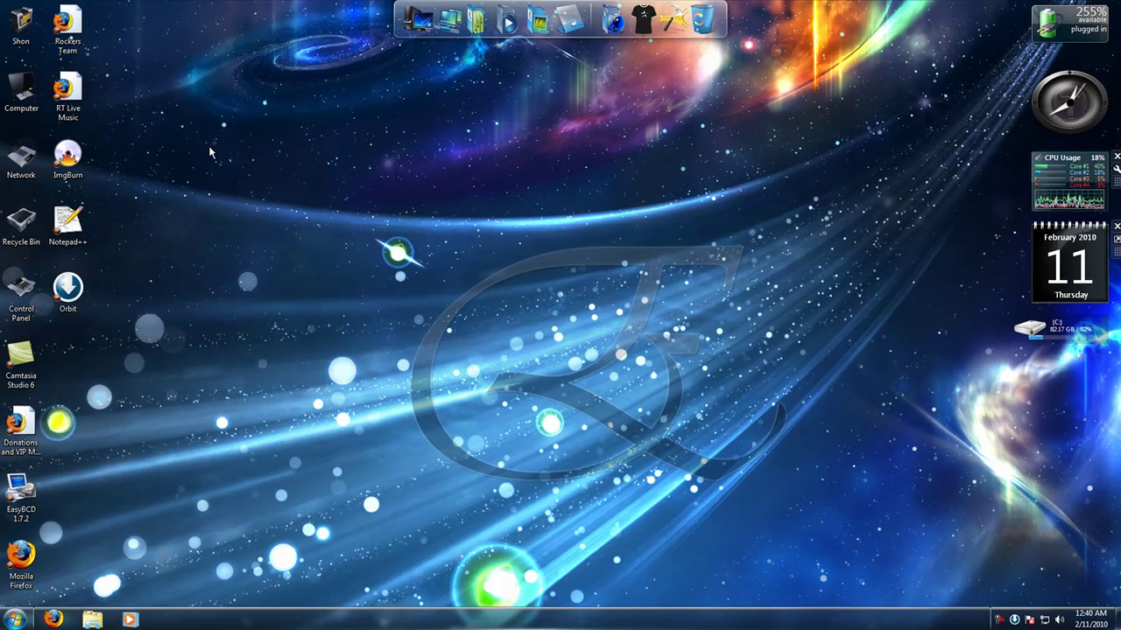
pyautogui.rightClick(319, 143)
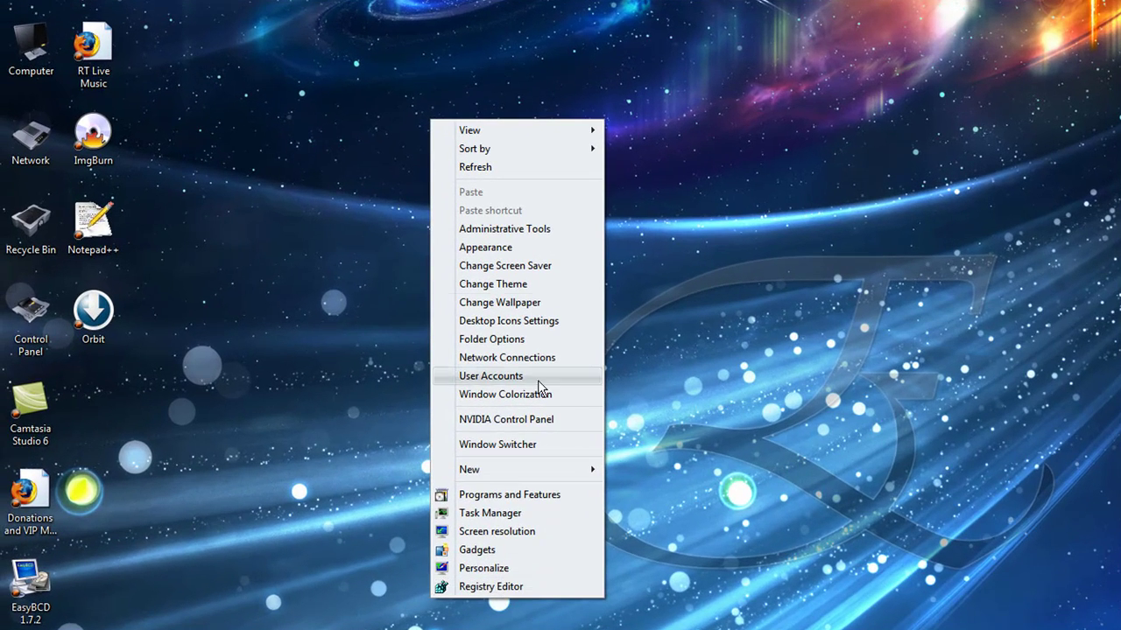
pyautogui.click(483, 54)
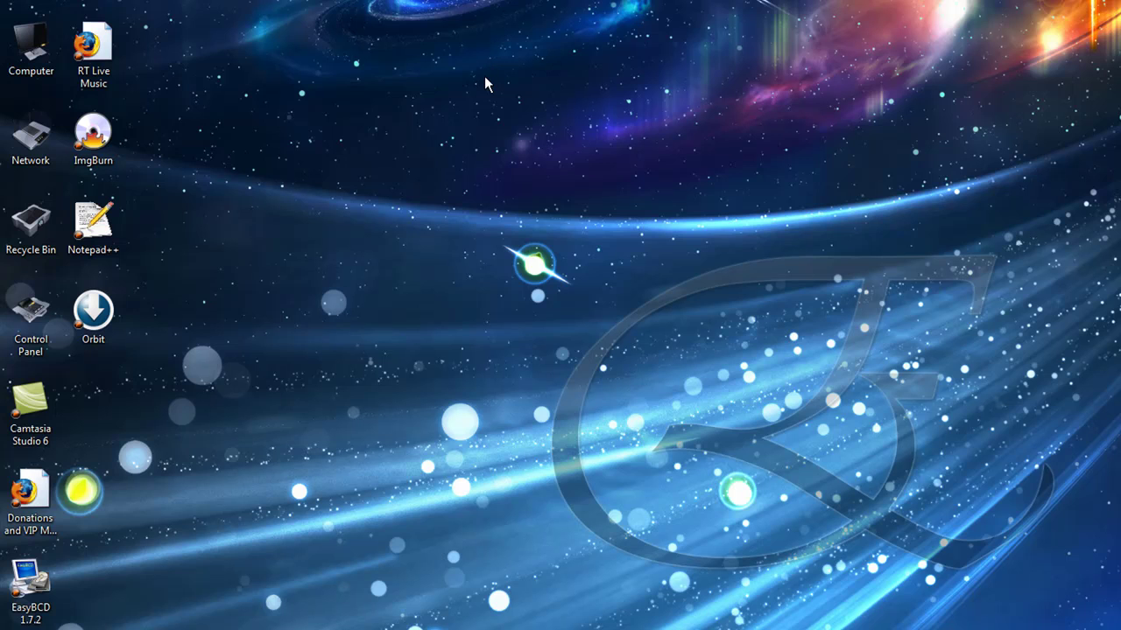